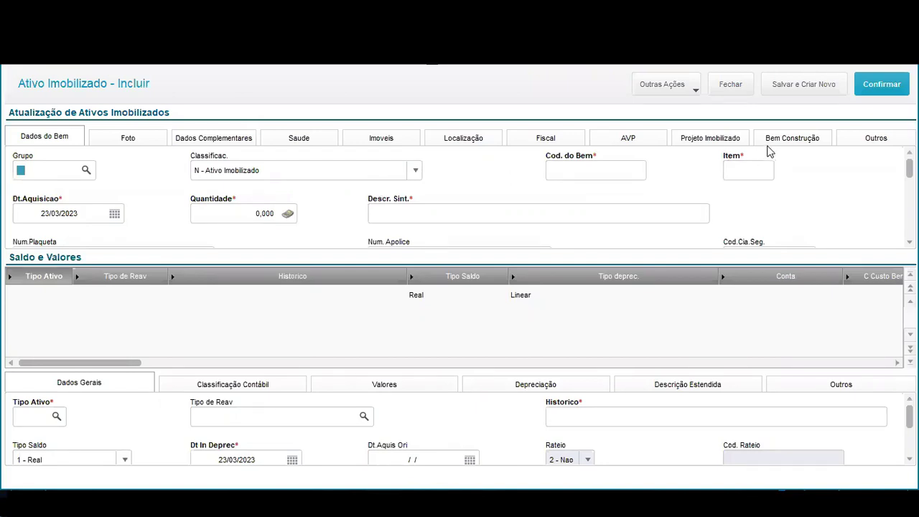
# - Set the new asset's Tipo do Bem to "1 - Bem Em Construção" in its construction data
pyautogui.click(777, 139)
pyautogui.click(90, 168)
pyautogui.click(84, 170)
pyautogui.moveTo(84, 170)
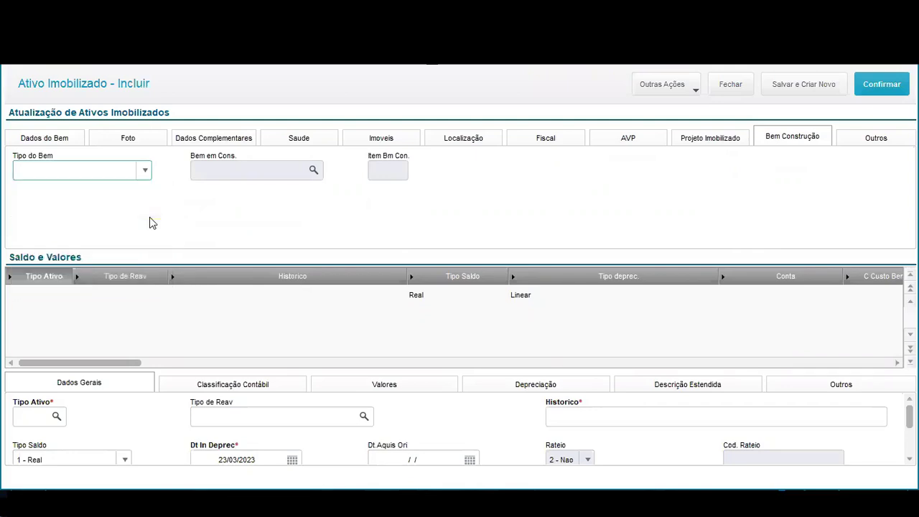
pyautogui.click(117, 171)
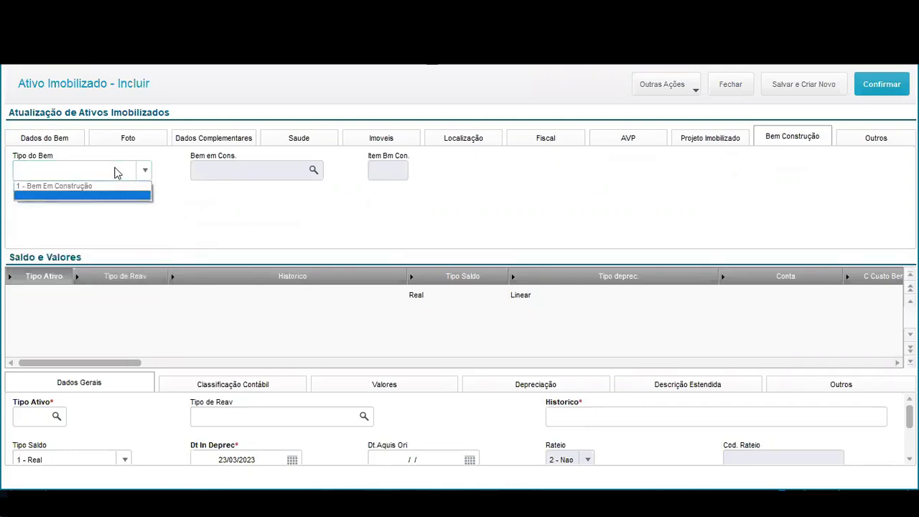
pyautogui.click(59, 187)
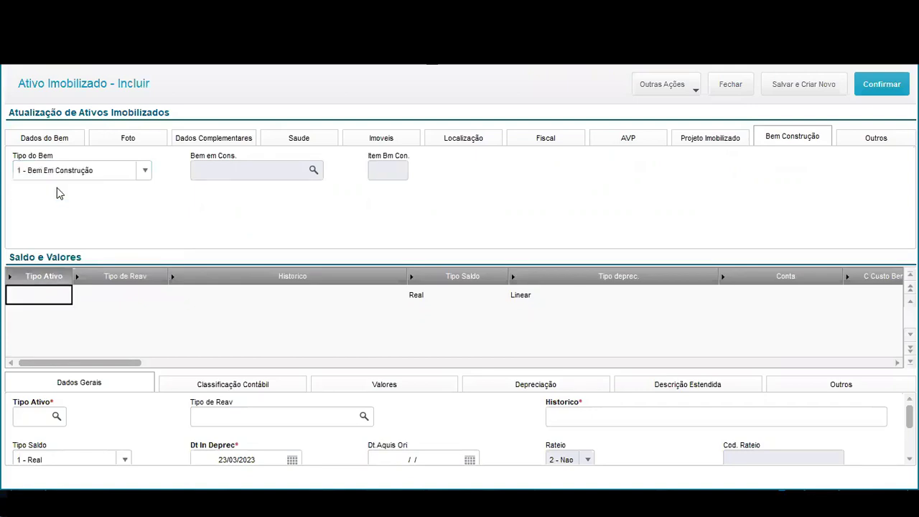
# - Fill in the asset's main data: code BEMPRINC01, item 0001, quantity 1 and short description BEM PRINCIPAL
pyautogui.click(65, 145)
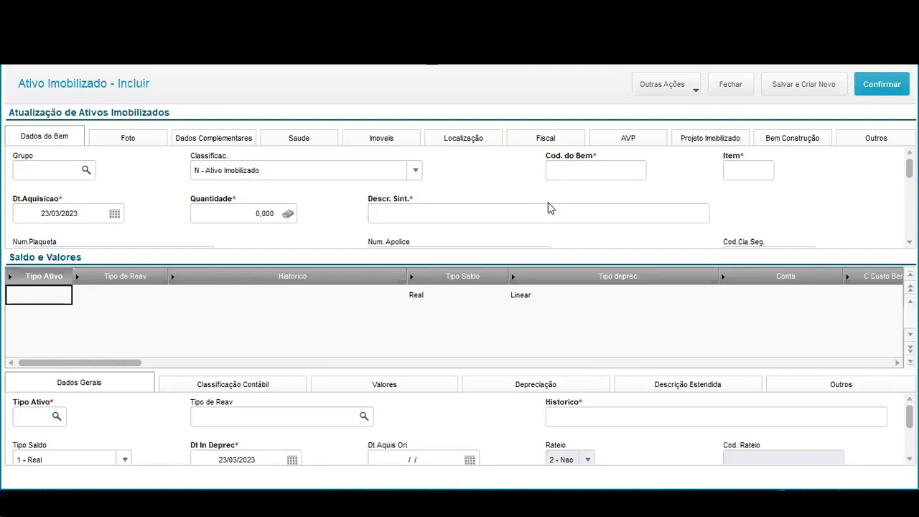
pyautogui.click(559, 177)
pyautogui.write('BEMPRINC')
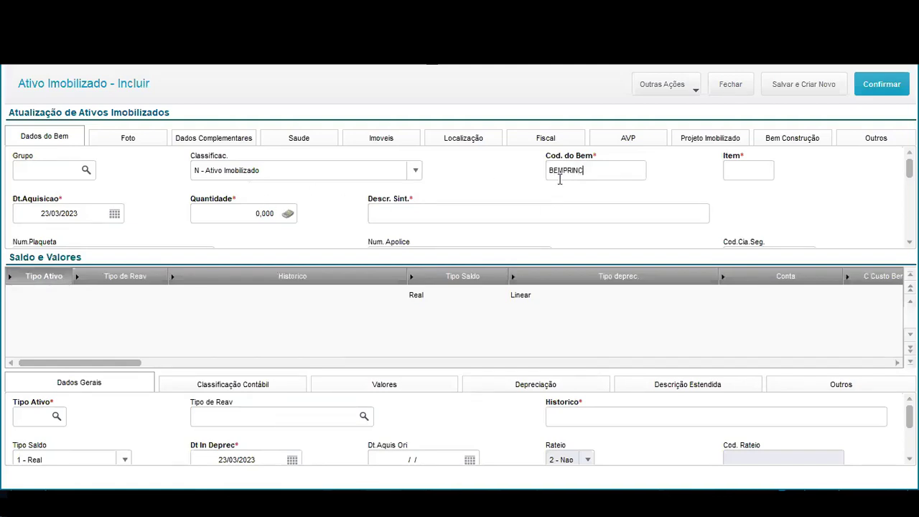
pyautogui.write('01')
pyautogui.press('Tab')
pyautogui.write('0001')
pyautogui.press('Tab')
pyautogui.press('Tab')
pyautogui.write('1')
pyautogui.press('Tab')
pyautogui.write('BEM PRINCIPAL')
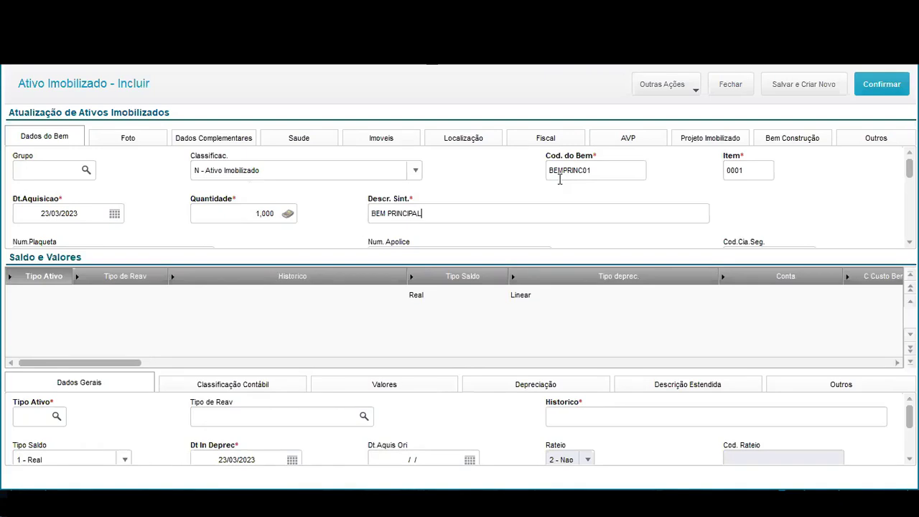
# - Copy the asset code BEMPRINC01 into the Num.Plaqueta field
pyautogui.press('Tab')
pyautogui.hotkey('shift', 'Tab')
pyautogui.hotkey('shift', 'Tab')
pyautogui.hotkey('shift', 'Tab')
pyautogui.hotkey('shift', 'Tab')
pyautogui.hotkey('shift', 'Tab')
pyautogui.hotkey('ctrl', 'c')
pyautogui.press('Tab')
pyautogui.press('Tab')
pyautogui.press('Tab')
pyautogui.press('Tab')
pyautogui.press('Tab')
pyautogui.hotkey('ctrl', 'v')
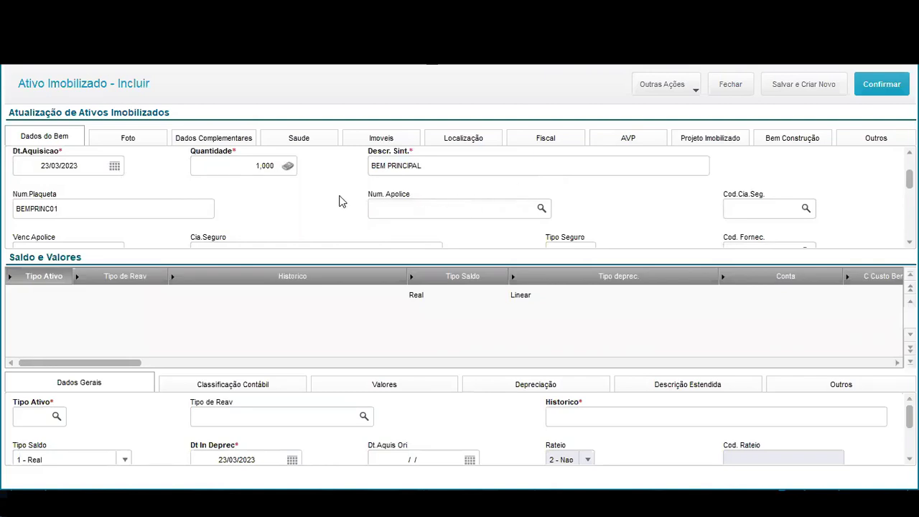
pyautogui.scroll(1, 342, 207)
pyautogui.scroll(-1, 341, 207)
pyautogui.scroll(-3, 342, 207)
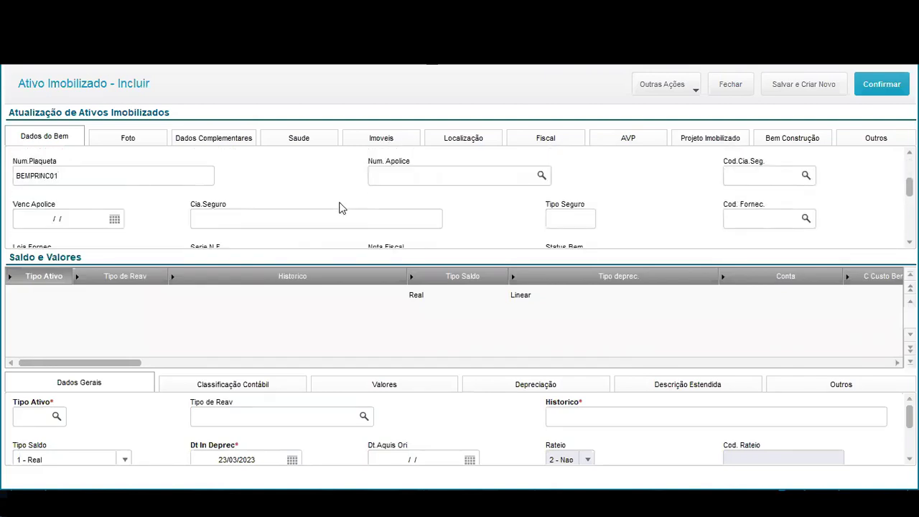
pyautogui.scroll(5, 419, 204)
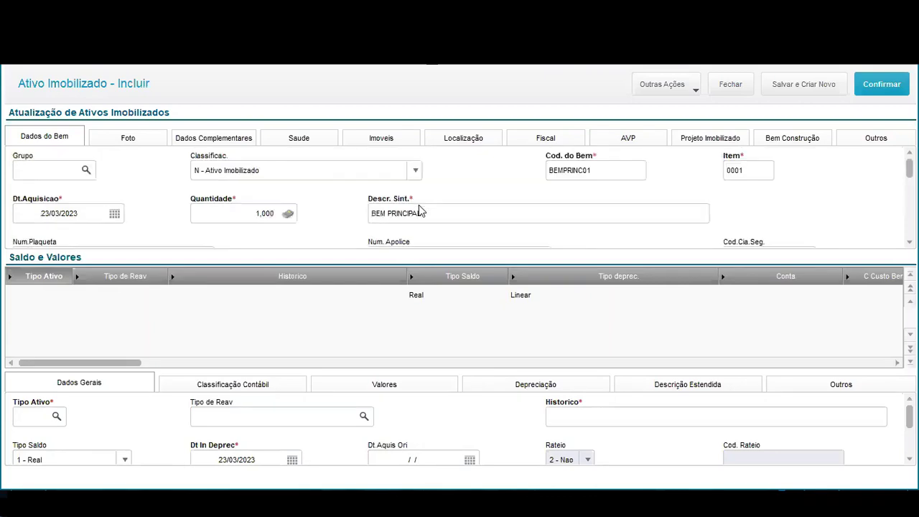
# - Fill in the balance line with Tipo Ativo 01, Historico BEM PRINCIPAL and ledger account 143
pyautogui.click(41, 296)
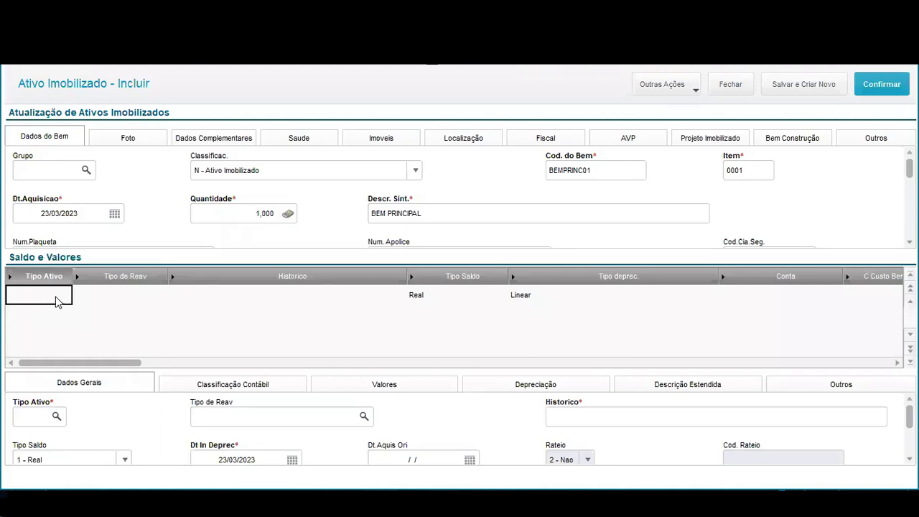
pyautogui.write('01')
pyautogui.press('Return')
pyautogui.press('Return')
pyautogui.write('BEM PRINCIPAL')
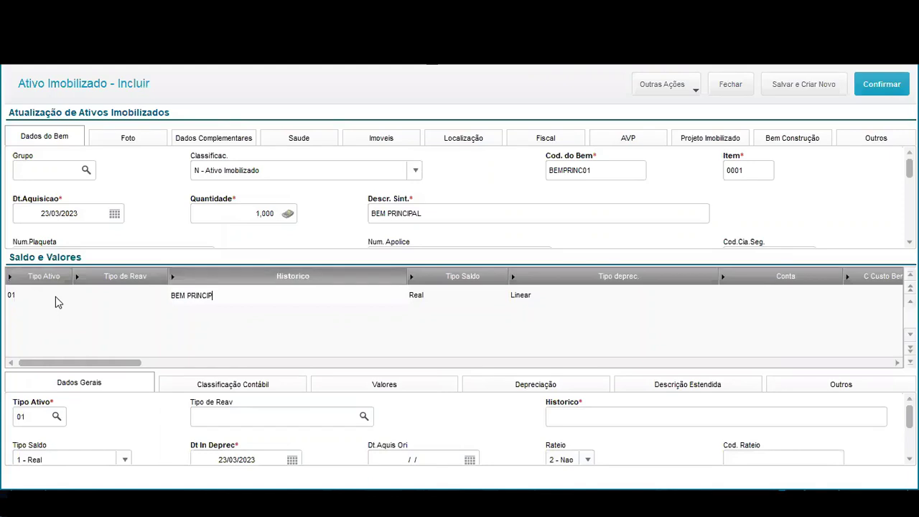
pyautogui.press('Return')
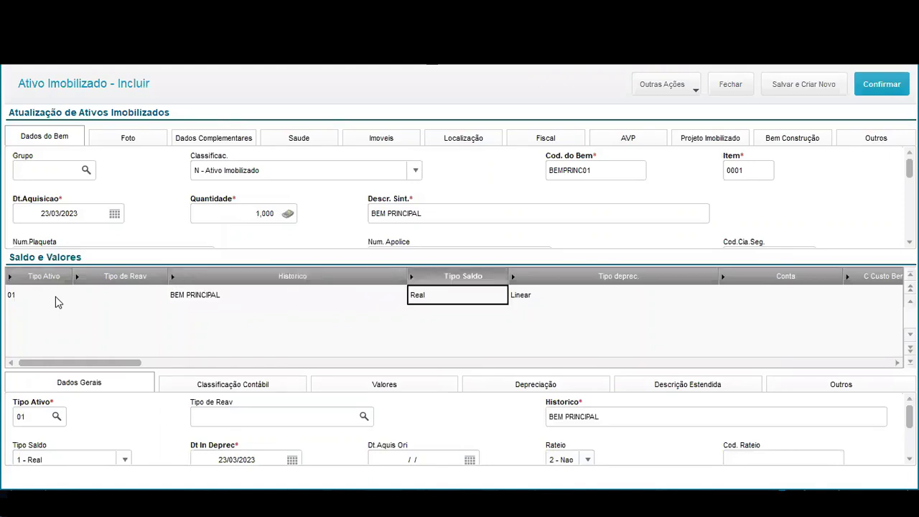
pyautogui.press('Return')
pyautogui.press('Return')
pyautogui.write('143')
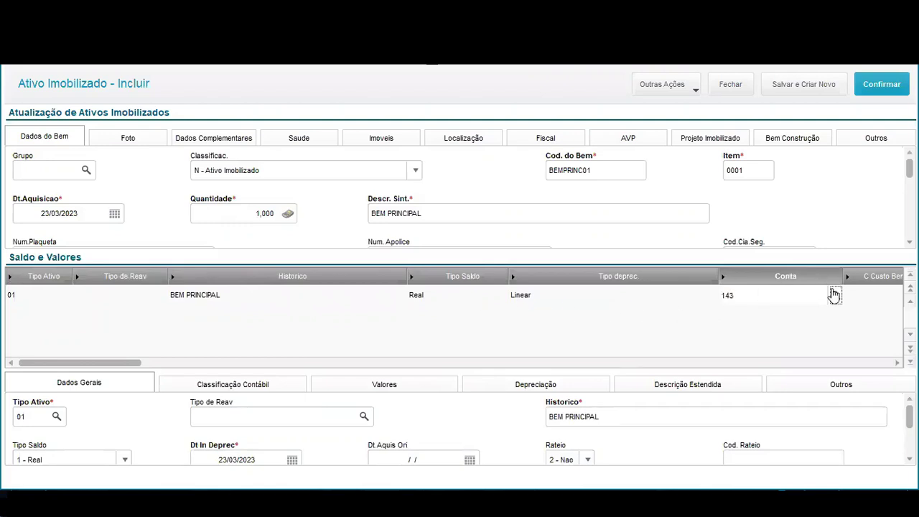
pyautogui.press('Return')
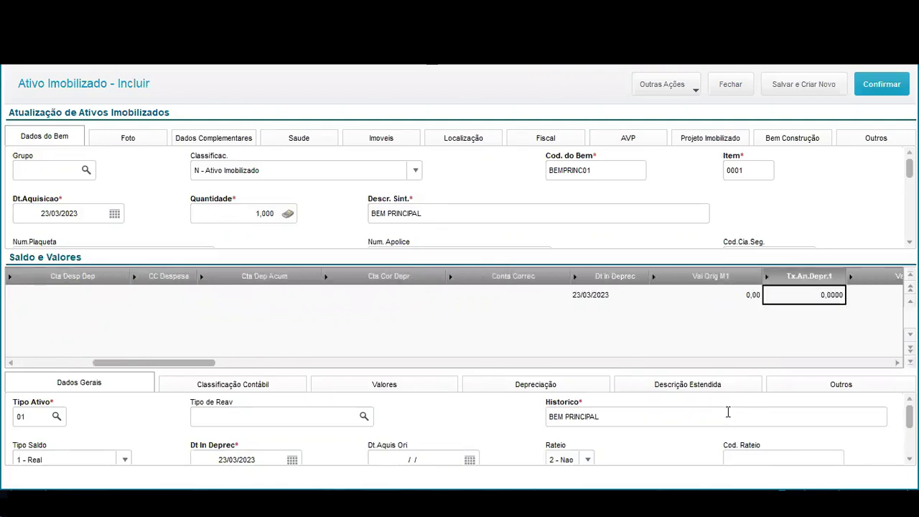
# - Save the new fixed asset without entering an original value or annual depreciation rate
pyautogui.click(682, 299)
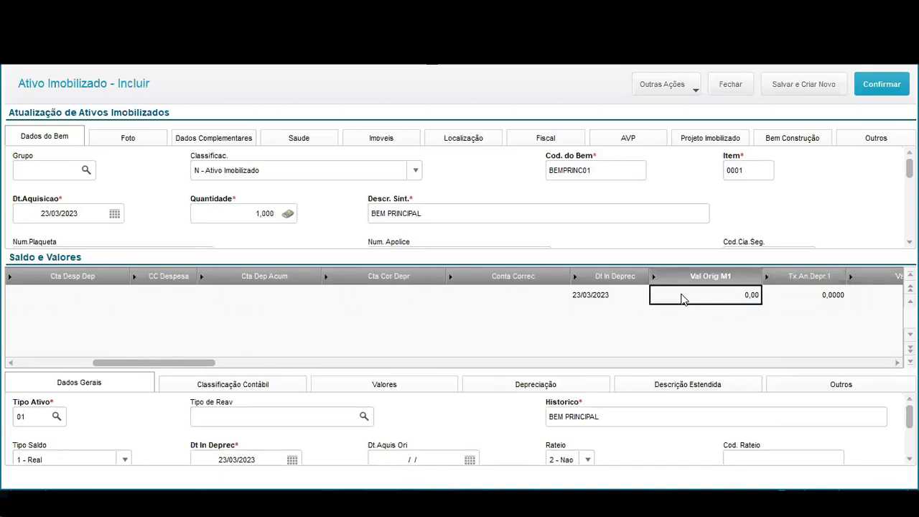
pyautogui.click(802, 300)
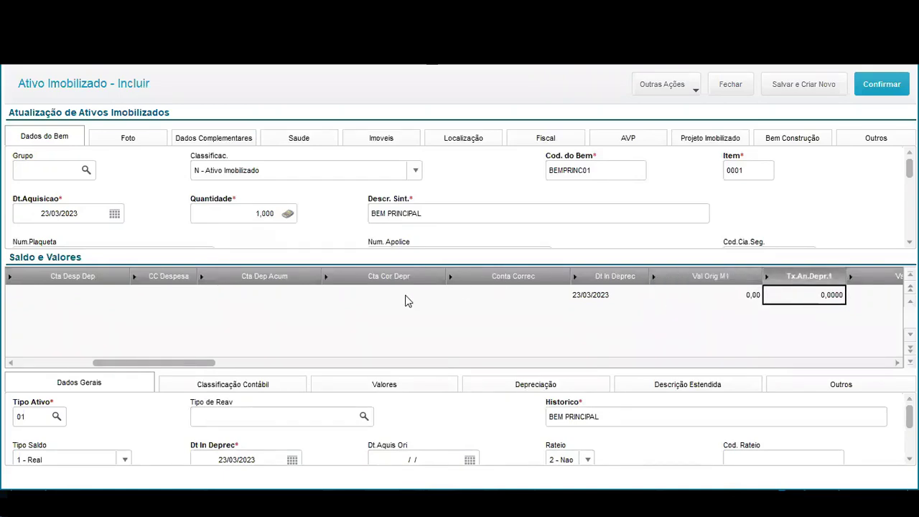
pyautogui.click(876, 97)
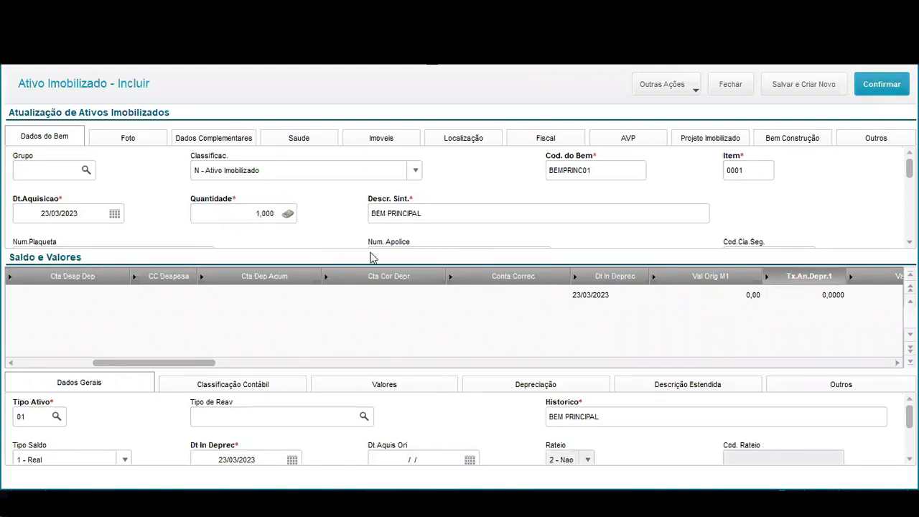
pyautogui.click(599, 320)
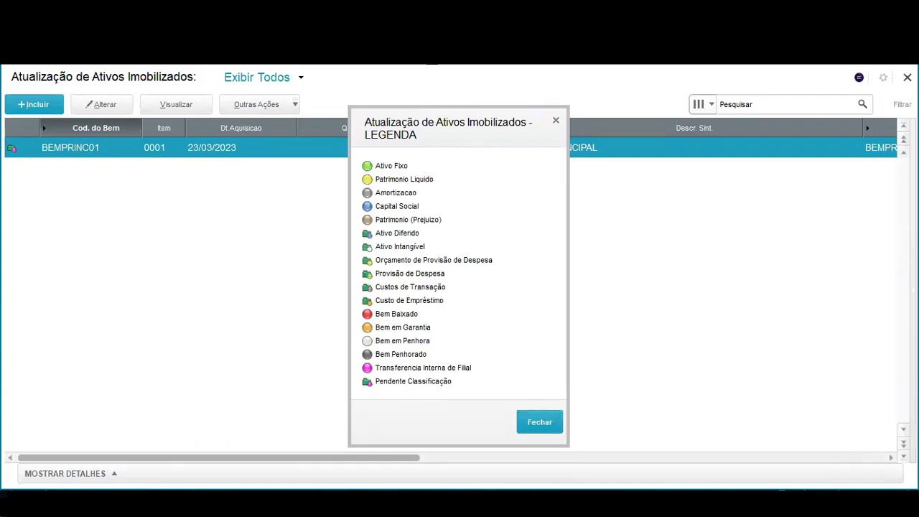
# - Leave the asset legend and fixed asset routine, and open TES 240 for editing
pyautogui.click(539, 425)
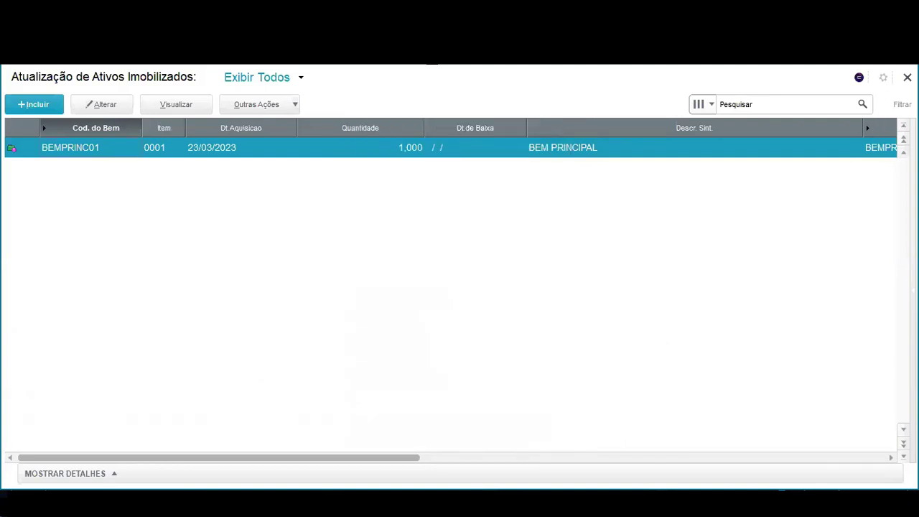
pyautogui.click(906, 77)
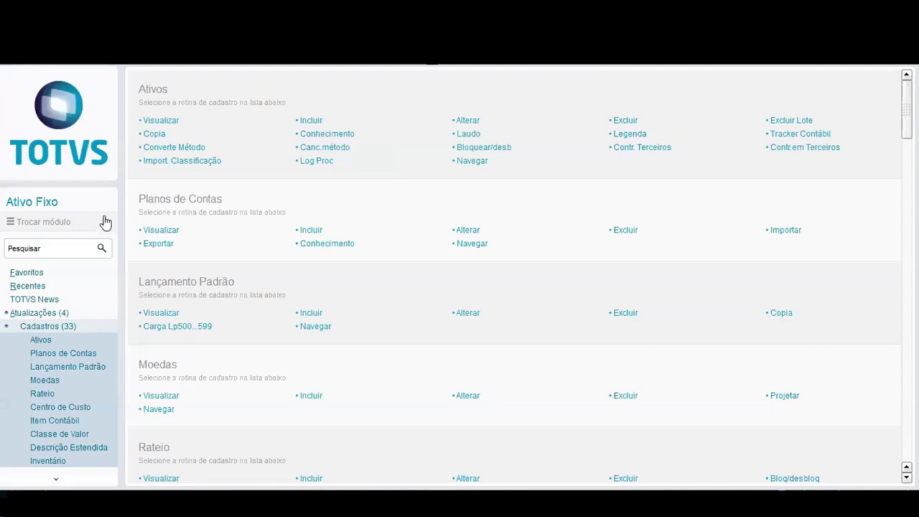
pyautogui.click(64, 224)
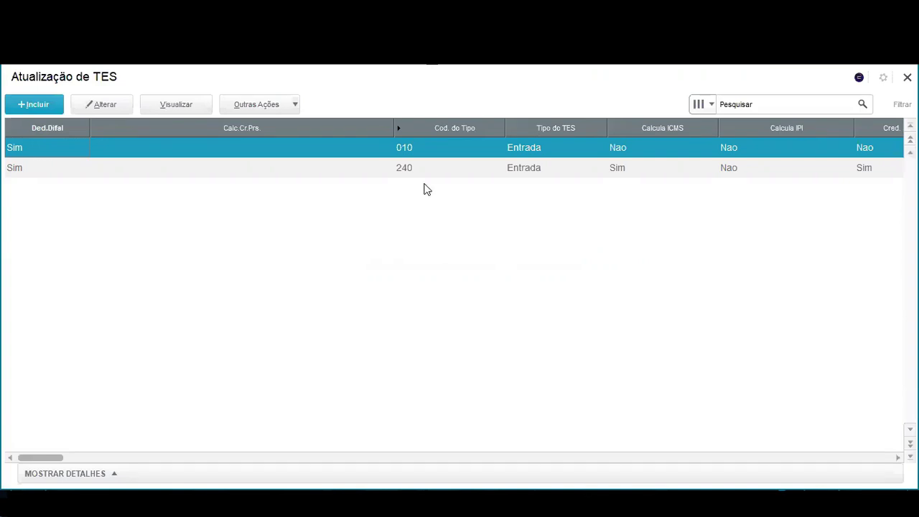
pyautogui.click(407, 171)
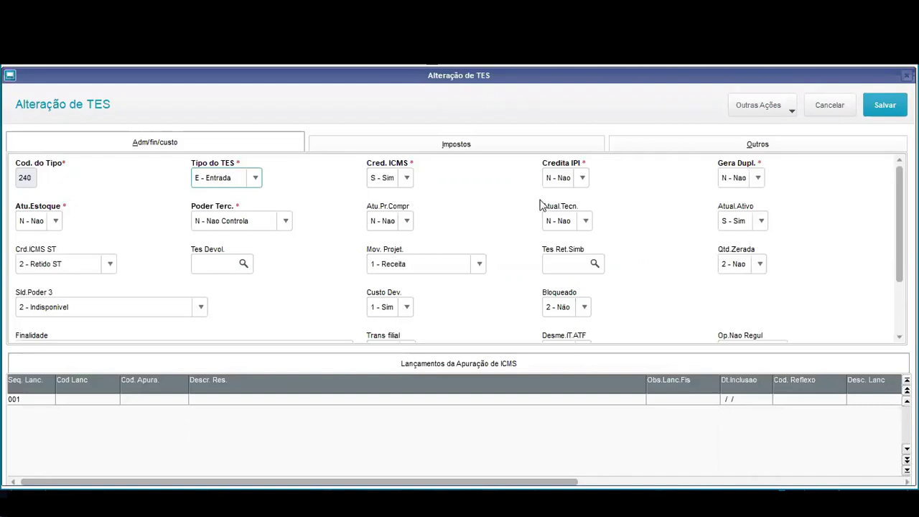
# - Read the field help for Atual.Ativo in TES 240 and check the Desme.IT.ATF setting
pyautogui.click(733, 222)
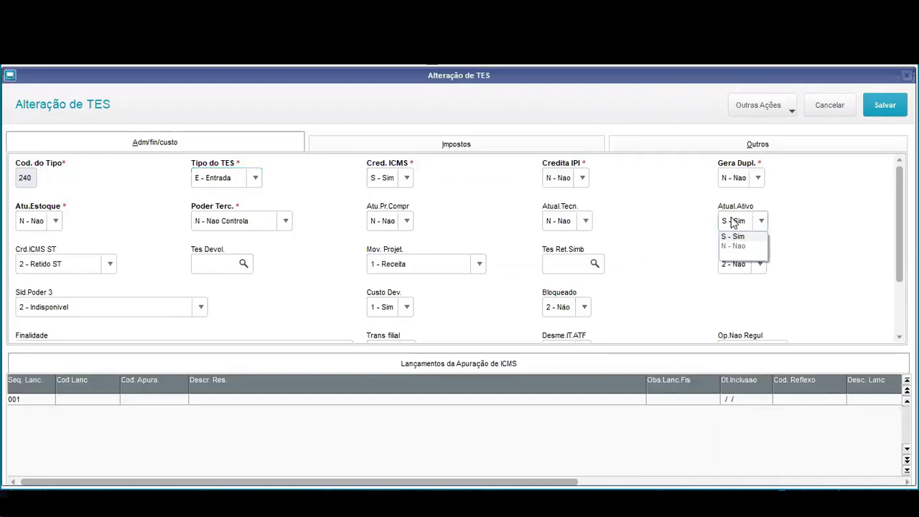
pyautogui.click(732, 222)
pyautogui.press('F1')
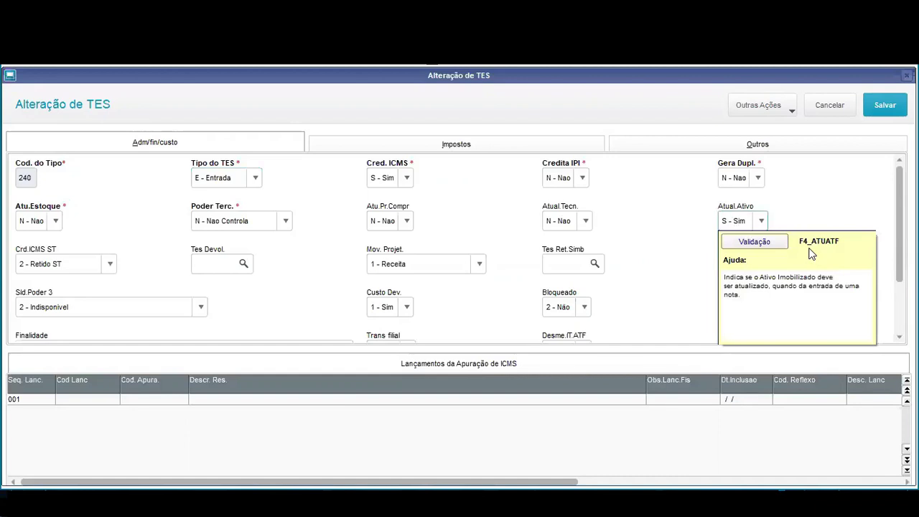
pyautogui.click(688, 256)
pyautogui.scroll(-1, 679, 260)
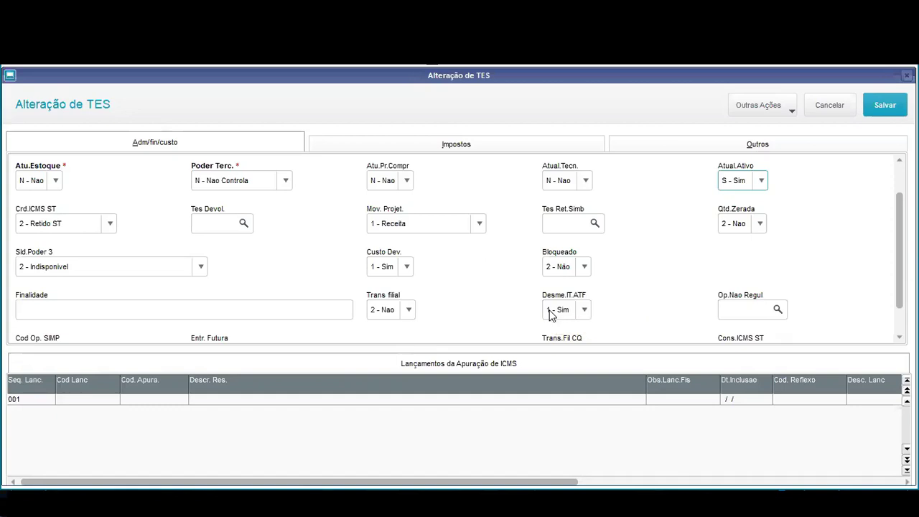
# - Check the L.Fisc. CIAP setting in the TES tax data and read its field help
pyautogui.click(456, 144)
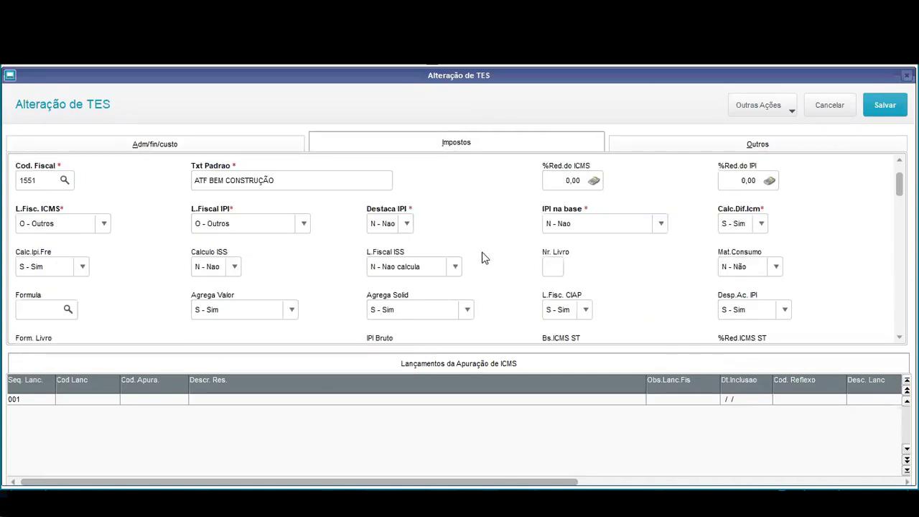
pyautogui.click(574, 314)
pyautogui.click(573, 314)
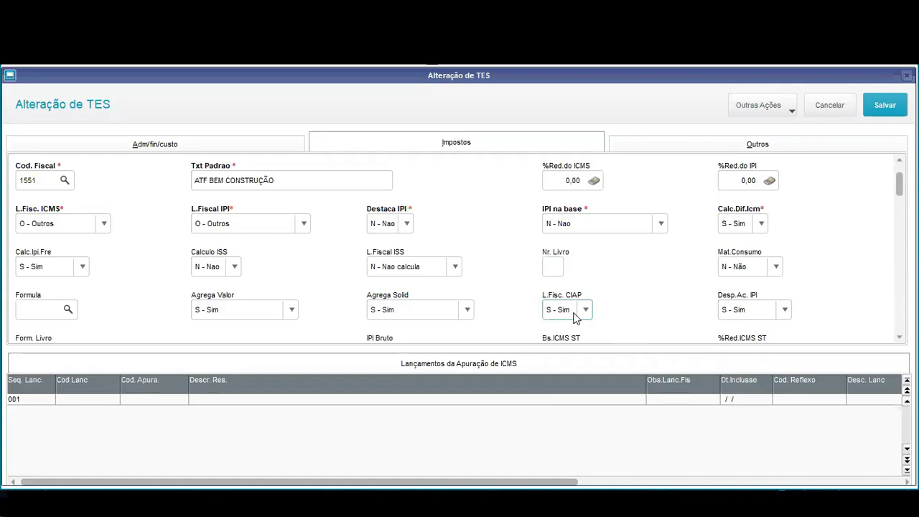
pyautogui.press('F1')
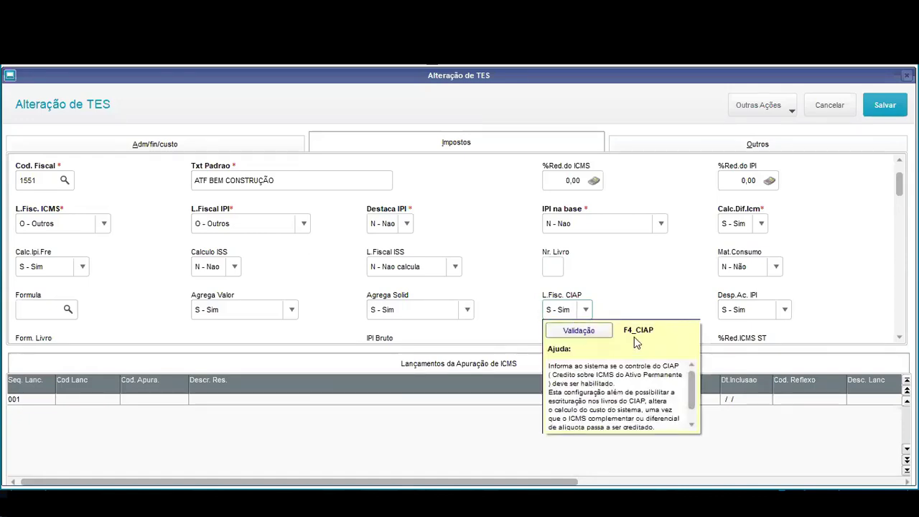
pyautogui.click(634, 337)
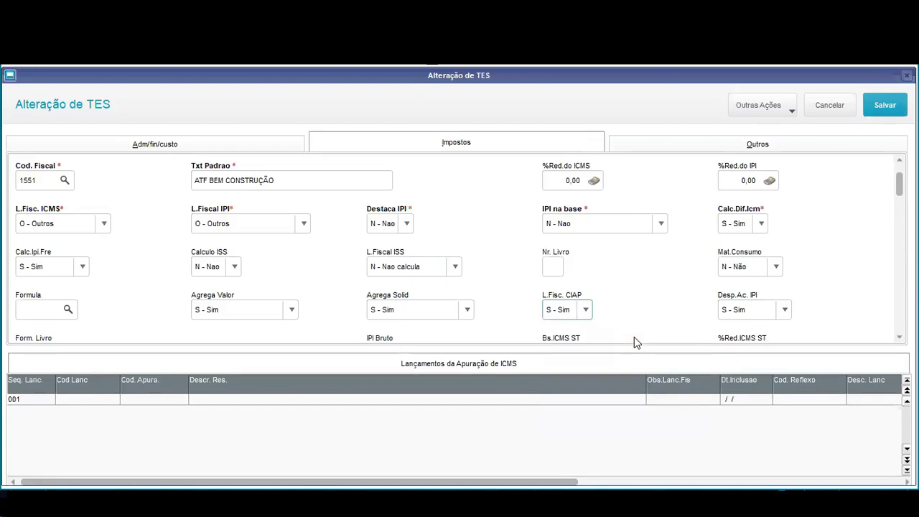
# - Check the Componente setting among the other TES data and read its field help
pyautogui.click(667, 152)
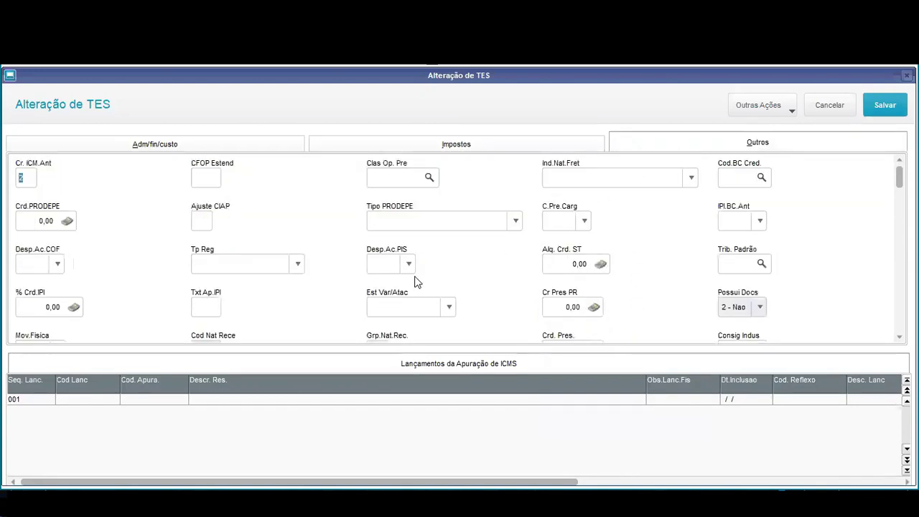
pyautogui.scroll(-5, 415, 281)
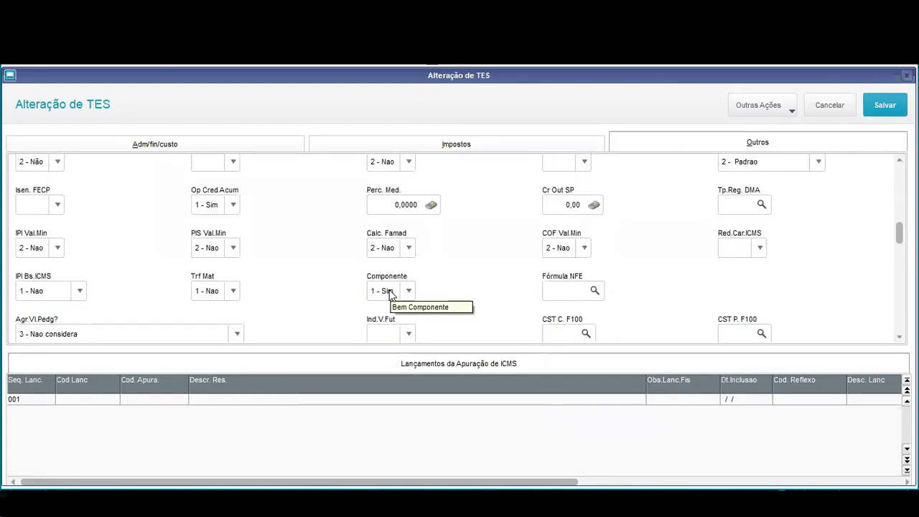
pyautogui.click(391, 290)
pyautogui.click(391, 291)
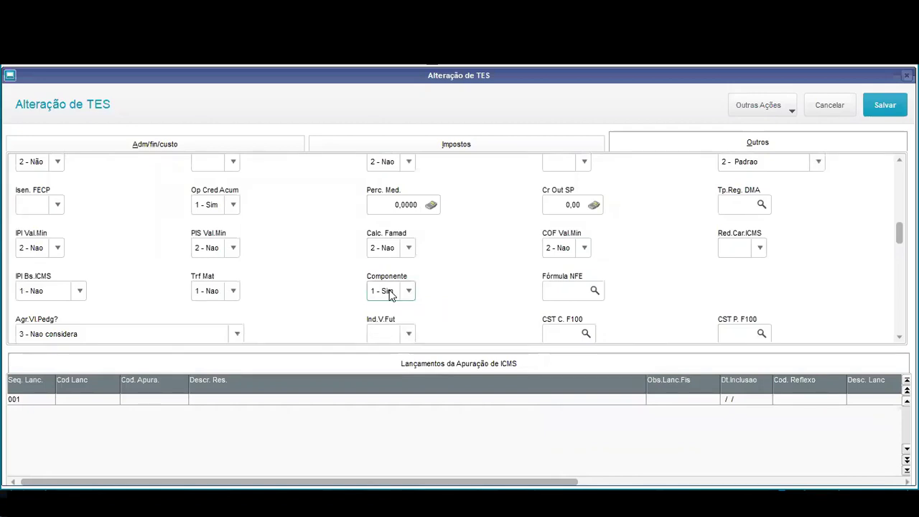
pyautogui.press('F1')
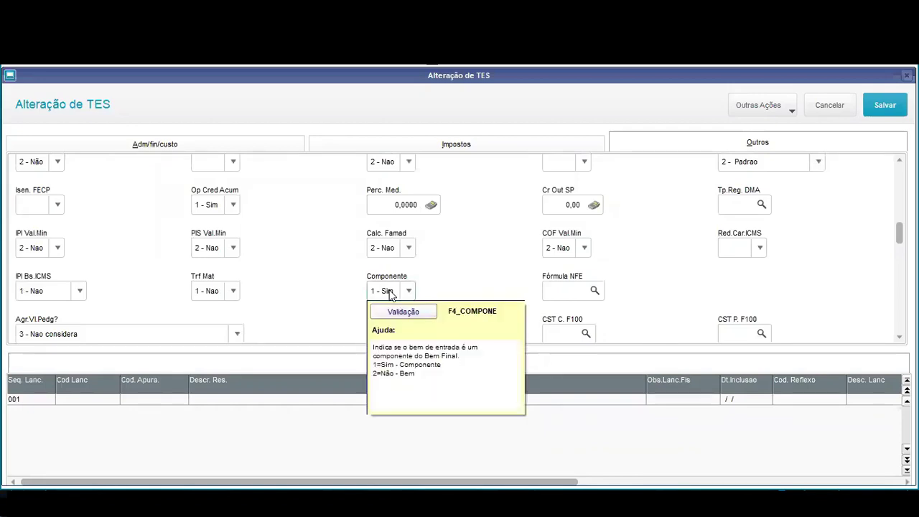
pyautogui.click(474, 316)
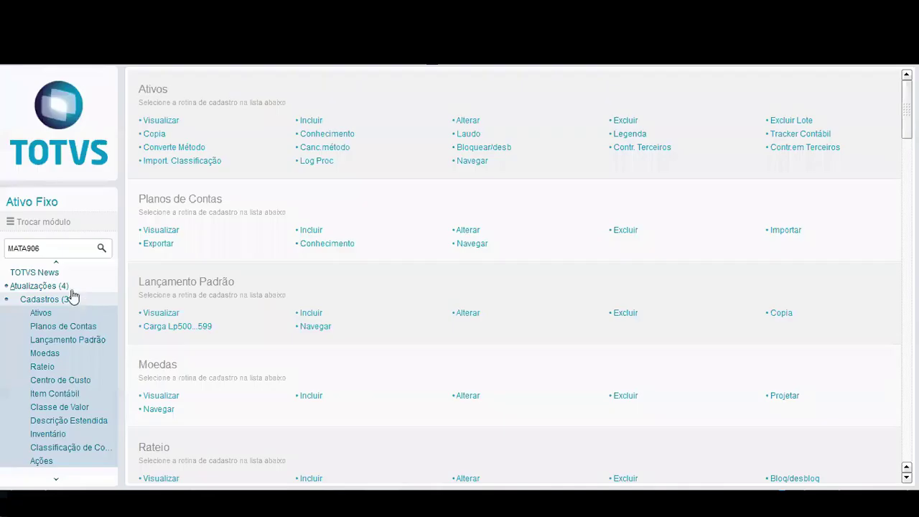
# - Clear the routine code MATA906 from the routine search
pyautogui.doubleClick(53, 248)
pyautogui.press('BackSpace')
pyautogui.press('BackSpace')
pyautogui.press('BackSpace')
pyautogui.press('BackSpace')
pyautogui.press('BackSpace')
pyautogui.press('BackSpace')
pyautogui.press('BackSpace')
pyautogui.press('BackSpace')
pyautogui.press('BackSpace')
pyautogui.press('BackSpace')
pyautogui.scroll(-1, 56, 384)
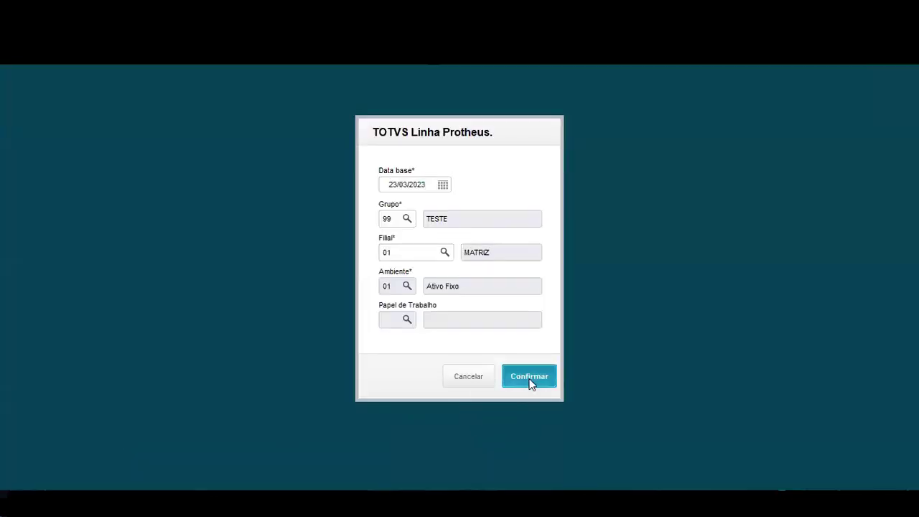
# - Enter asset classification with base date 23/03/2023 and link asset NFE000000D to the asset under construction BEMPRINC01
pyautogui.click(529, 377)
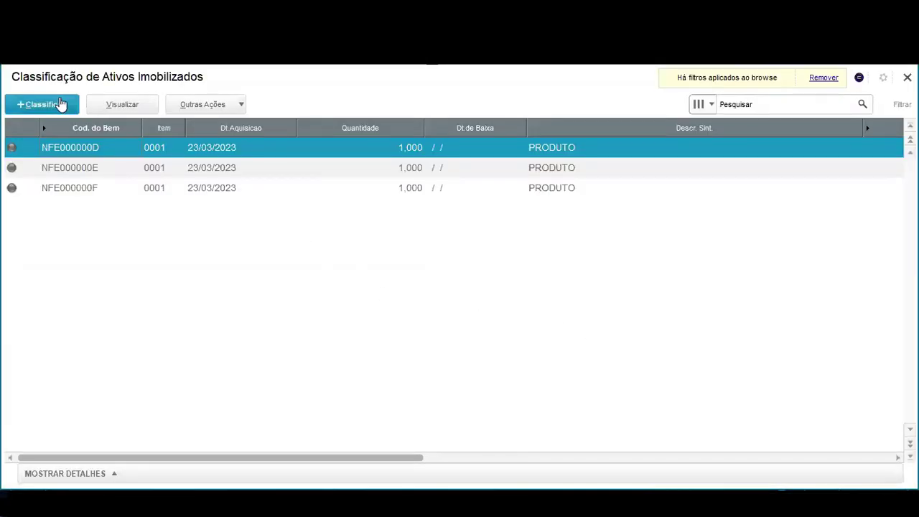
pyautogui.click(59, 104)
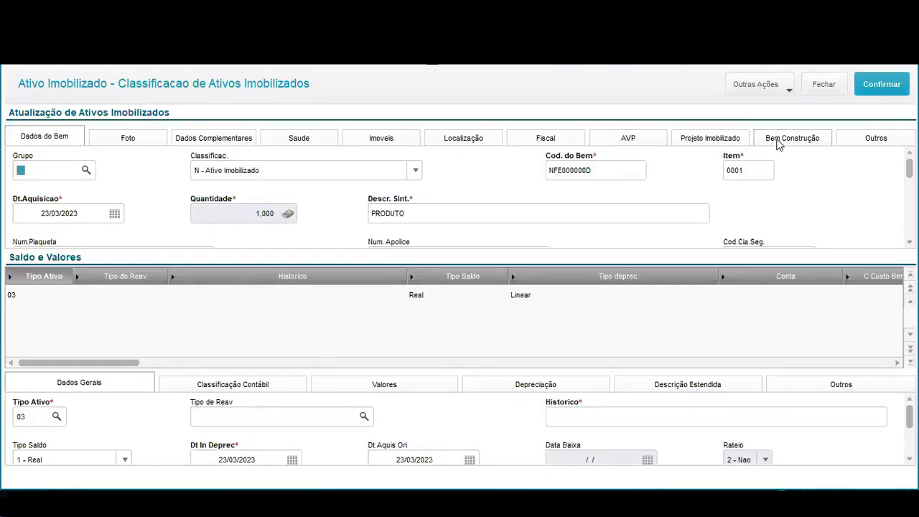
pyautogui.click(779, 143)
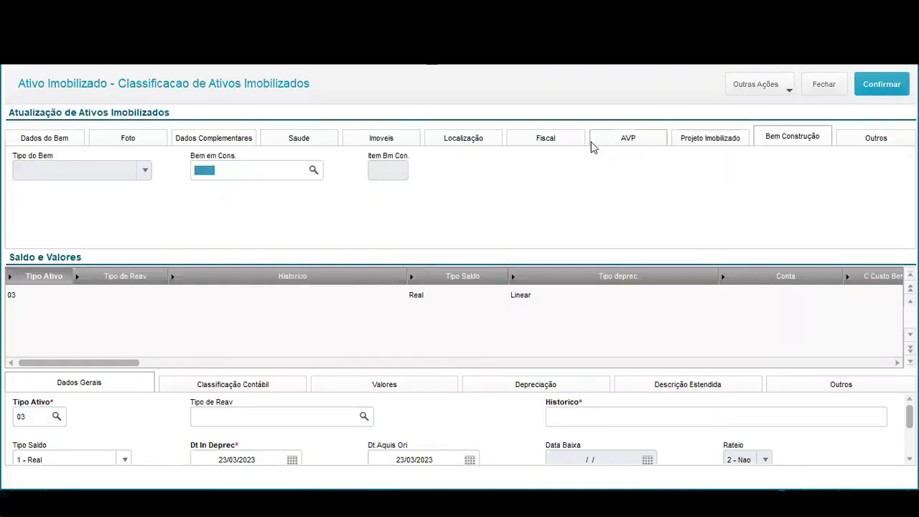
pyautogui.click(313, 172)
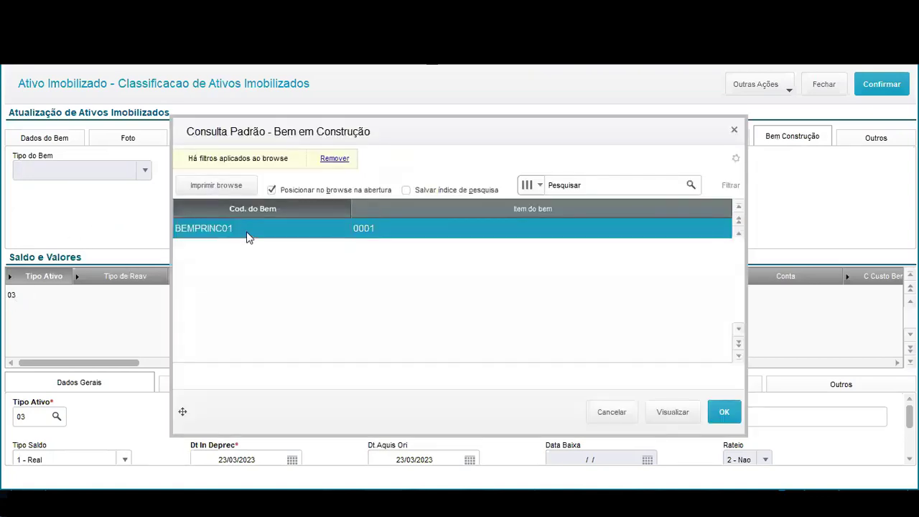
pyautogui.click(725, 415)
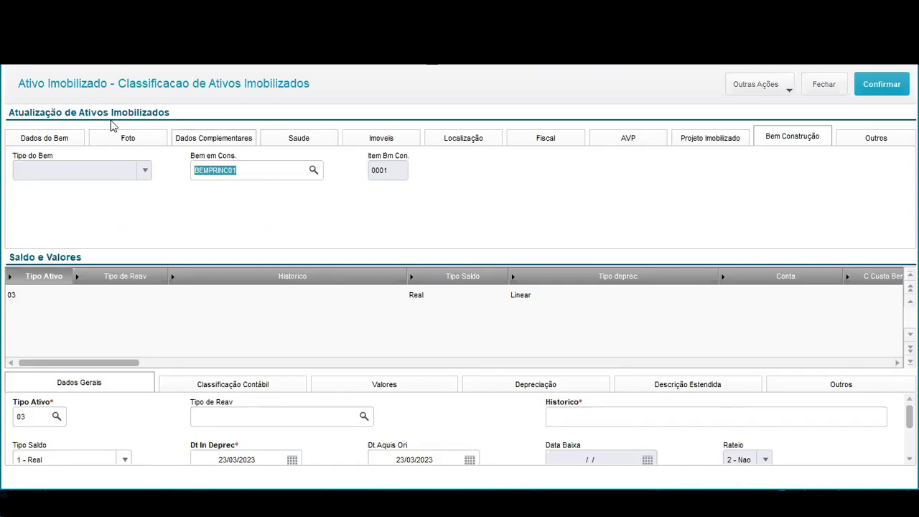
# - Assign the asset to group 0003 ADIANTAMENTOS MAQUINAS and accept the loss of the data already entered
pyautogui.click(30, 137)
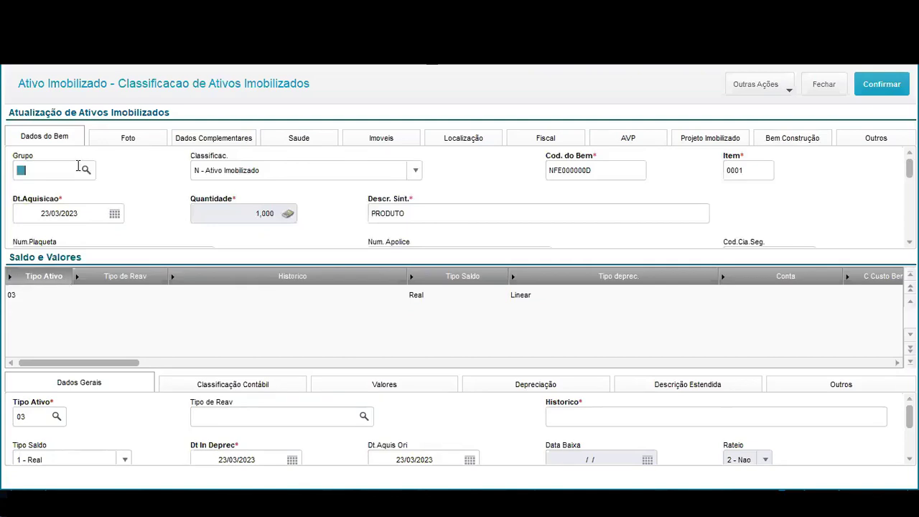
pyautogui.click(86, 170)
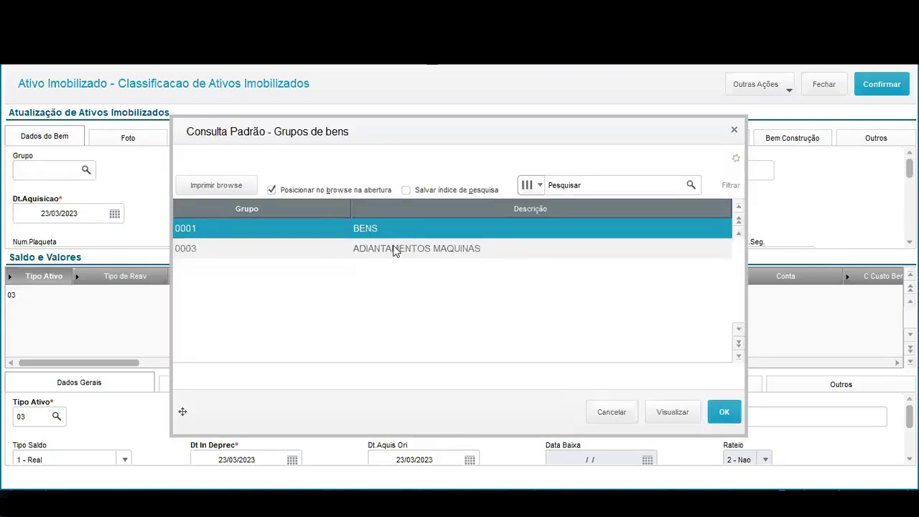
pyautogui.click(394, 249)
pyautogui.click(735, 419)
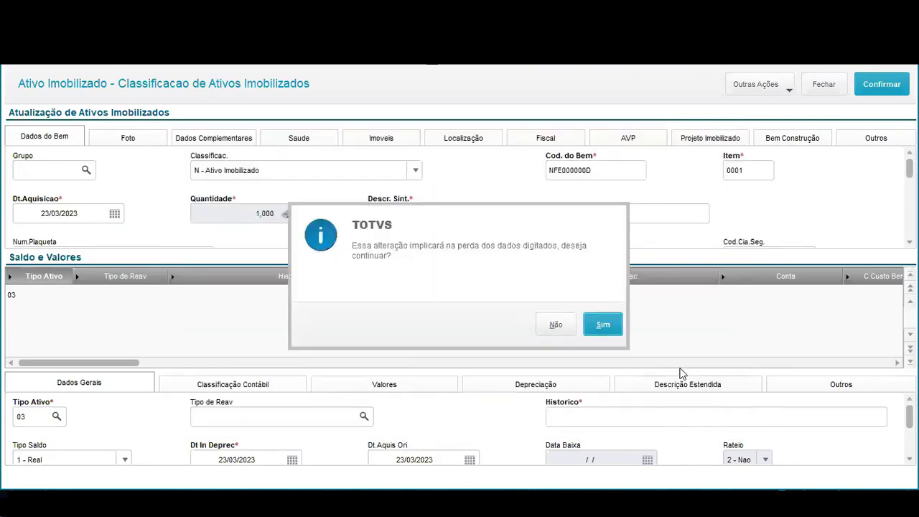
pyautogui.click(609, 328)
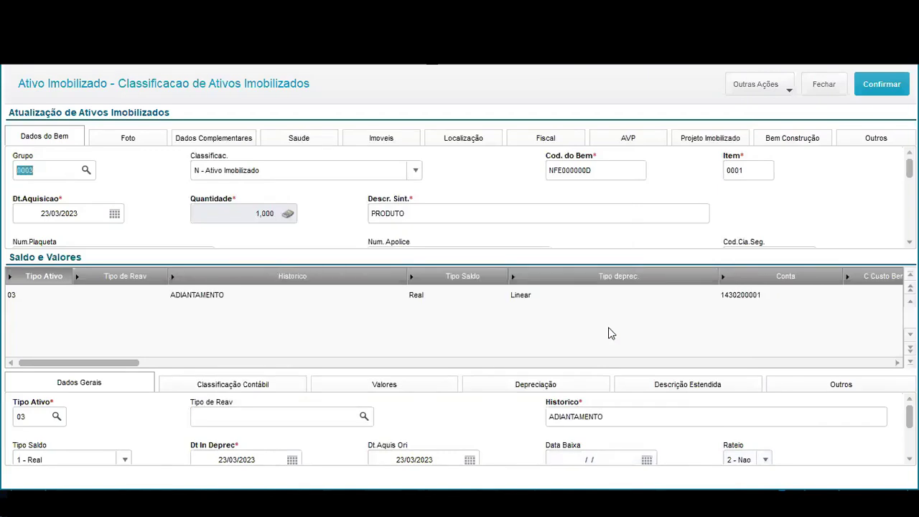
# - Change the asset code to ADI000000D and copy it into the plate number (Num.Plaqueta)
pyautogui.click(547, 173)
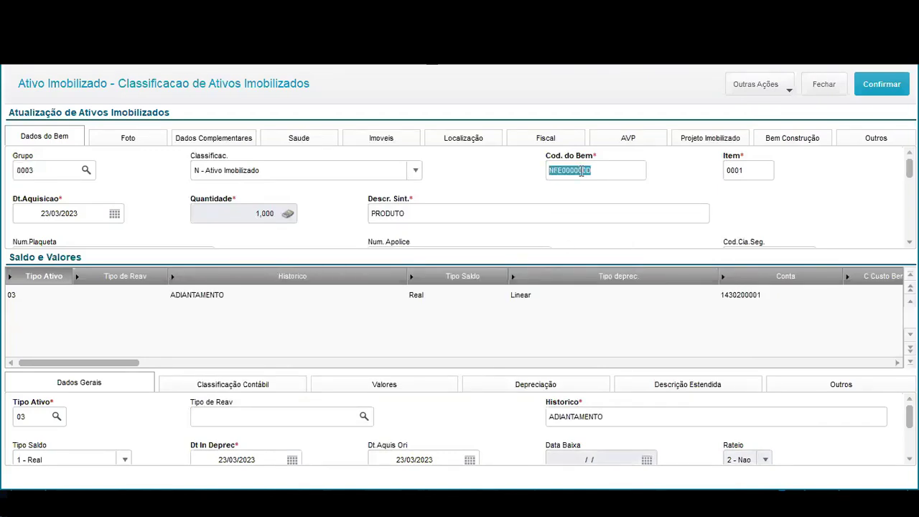
pyautogui.write('ADI')
pyautogui.doubleClick(575, 170)
pyautogui.hotkey('ctrl', 'c')
pyautogui.scroll(-1, 119, 216)
pyautogui.click(118, 216)
pyautogui.hotkey('ctrl', 'v')
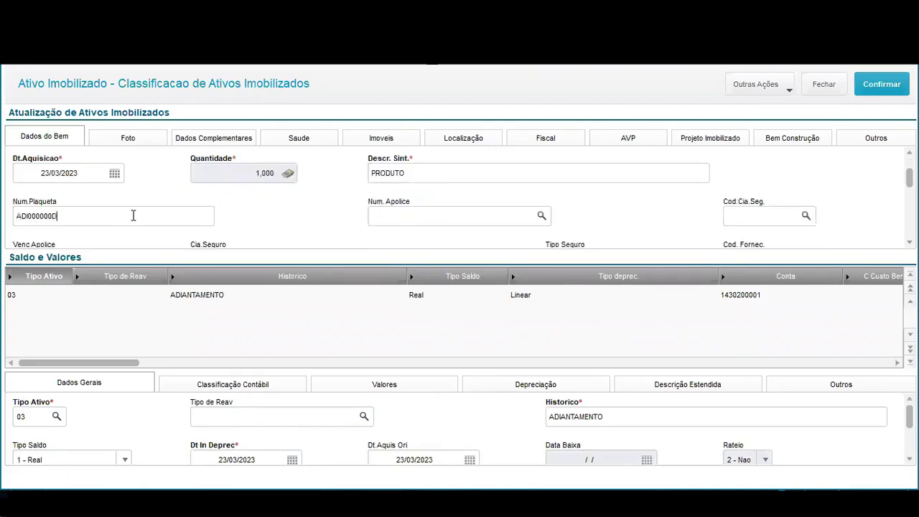
pyautogui.scroll(1, 695, 204)
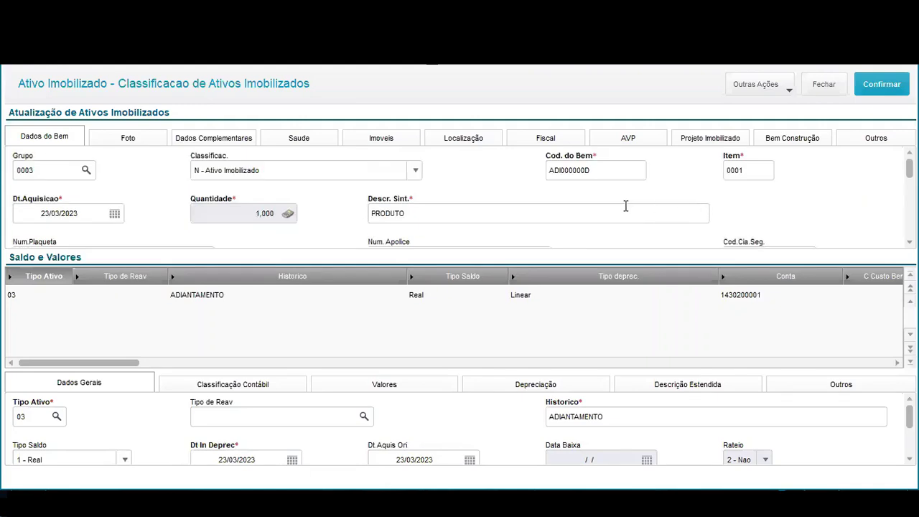
# - Check the asset's original value and construction link, save its classification, and select asset NFE000000E
pyautogui.scroll(-1, 625, 205)
pyautogui.moveTo(92, 361); pyautogui.dragTo(179, 367)
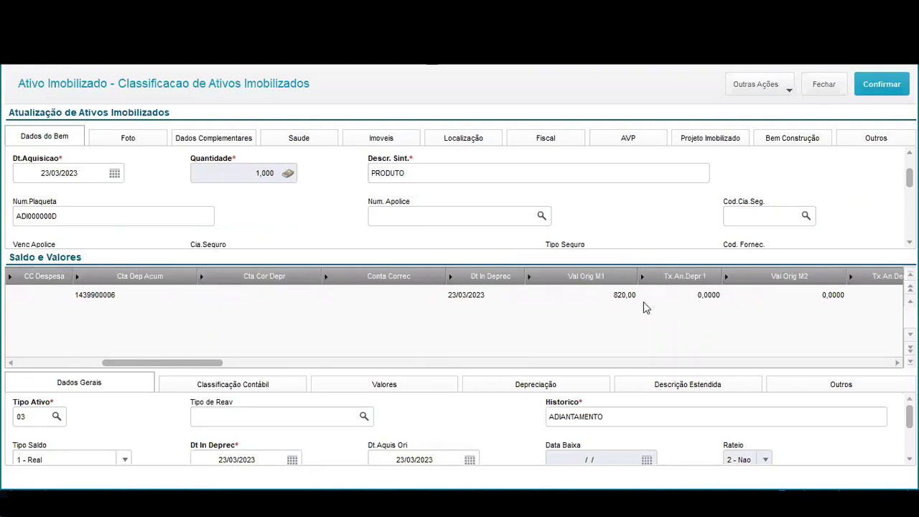
pyautogui.moveTo(166, 366); pyautogui.dragTo(75, 364)
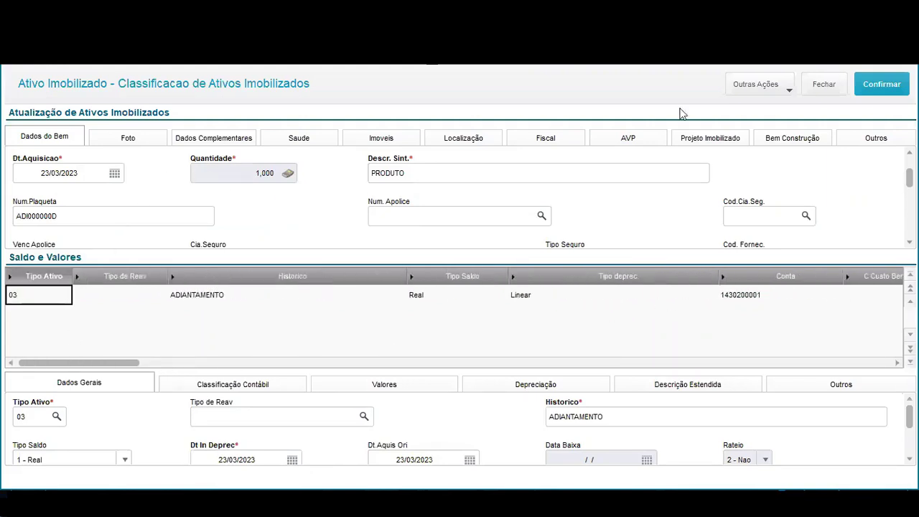
pyautogui.click(787, 140)
pyautogui.hotkey('ctrl', 's')
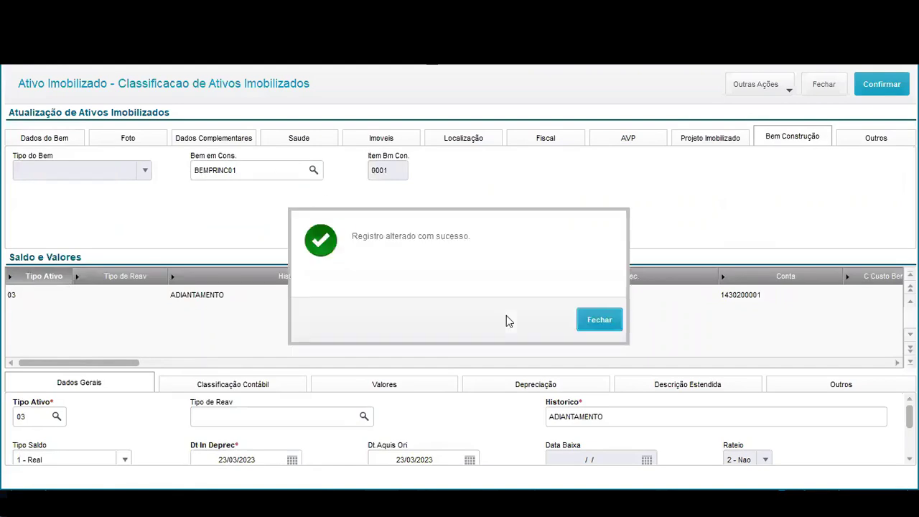
pyautogui.click(608, 325)
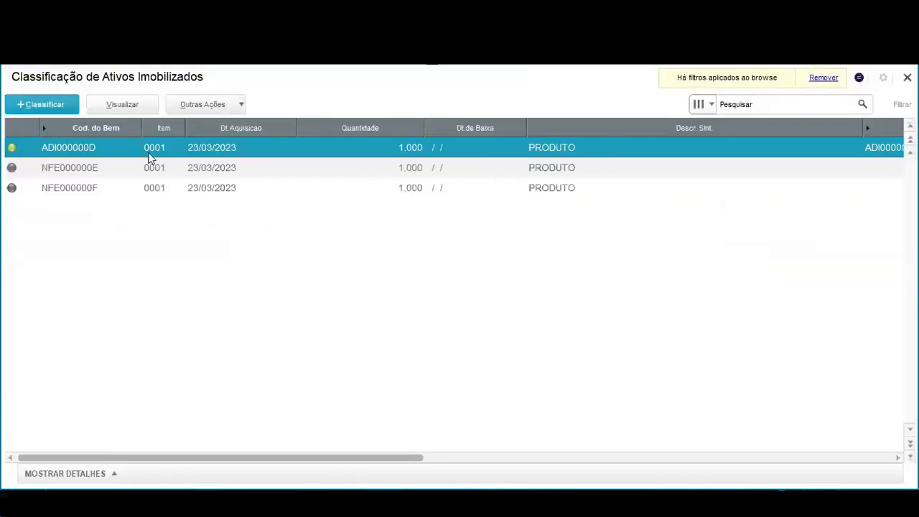
pyautogui.click(59, 169)
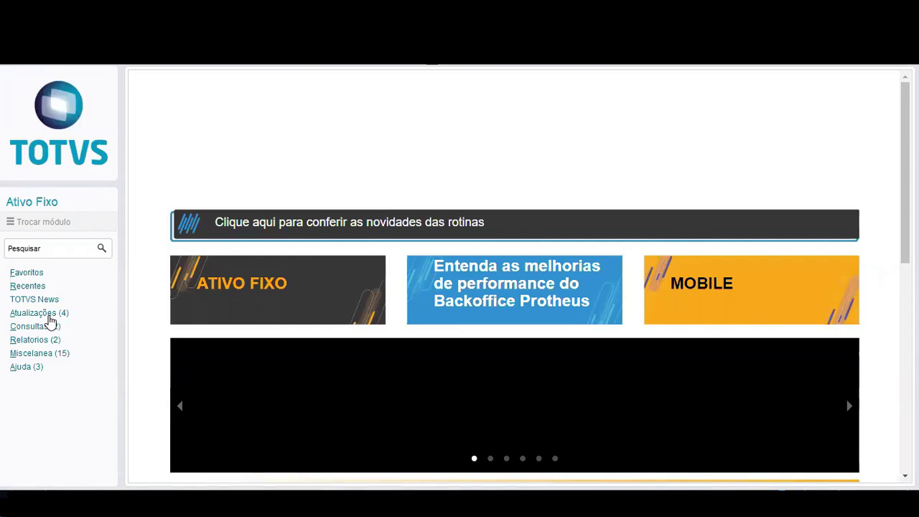
# - Open the Aquisição Por Transferência routine with base date 24/03/2023
pyautogui.click(50, 317)
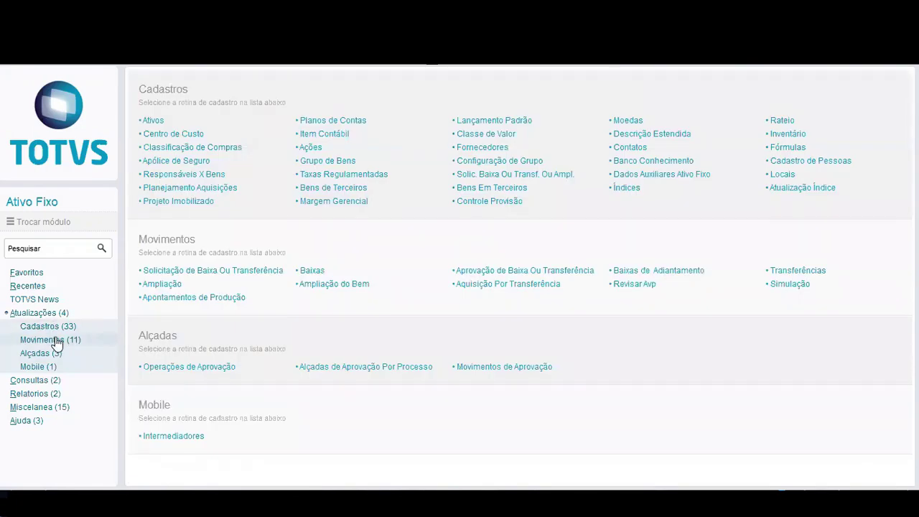
pyautogui.click(56, 341)
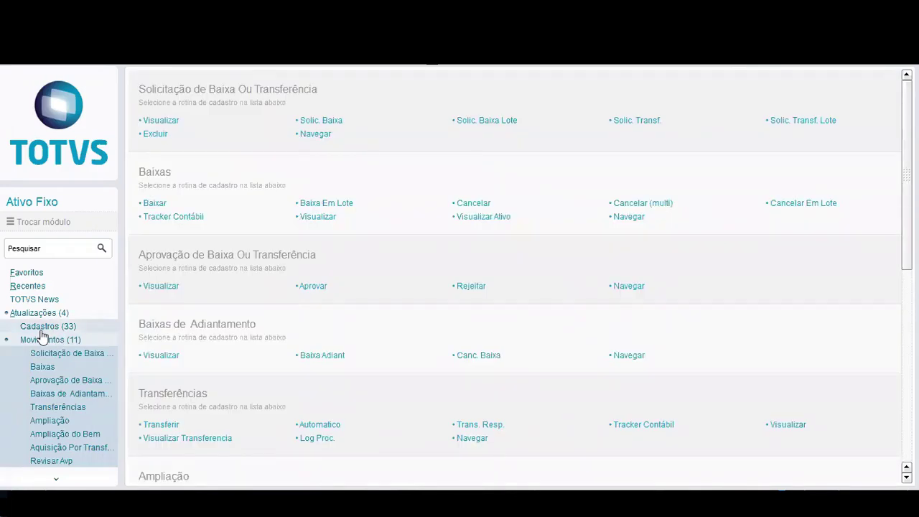
pyautogui.click(72, 447)
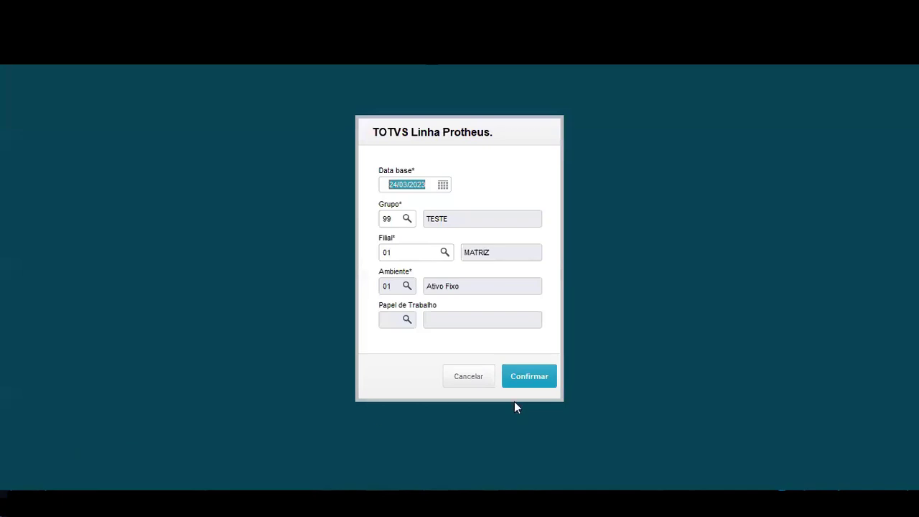
pyautogui.click(529, 376)
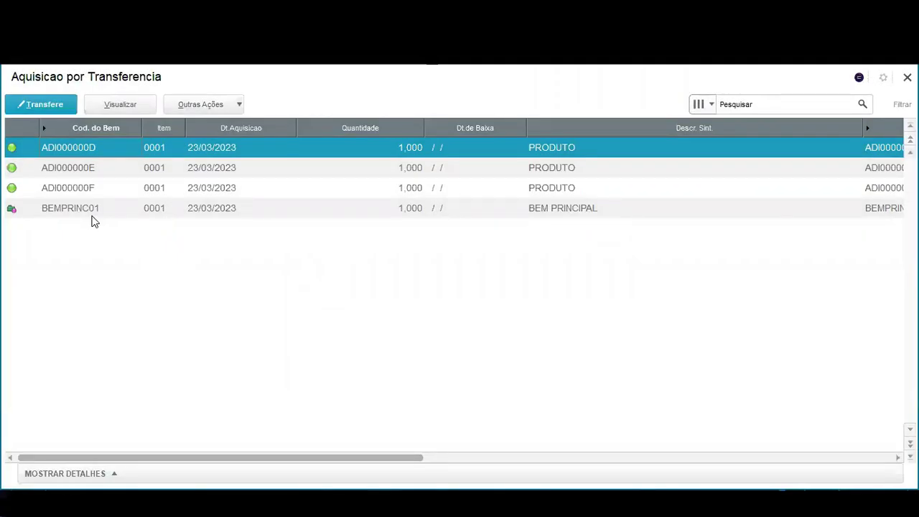
# - Start the construction asset grouping (Agr. Bem Construção) for BEMPRINC01 and accept its parameters
pyautogui.click(83, 211)
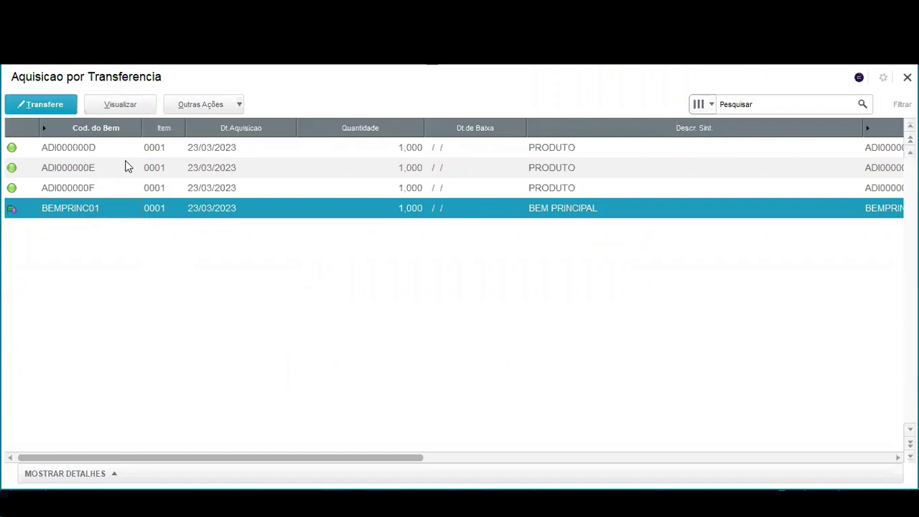
pyautogui.click(201, 108)
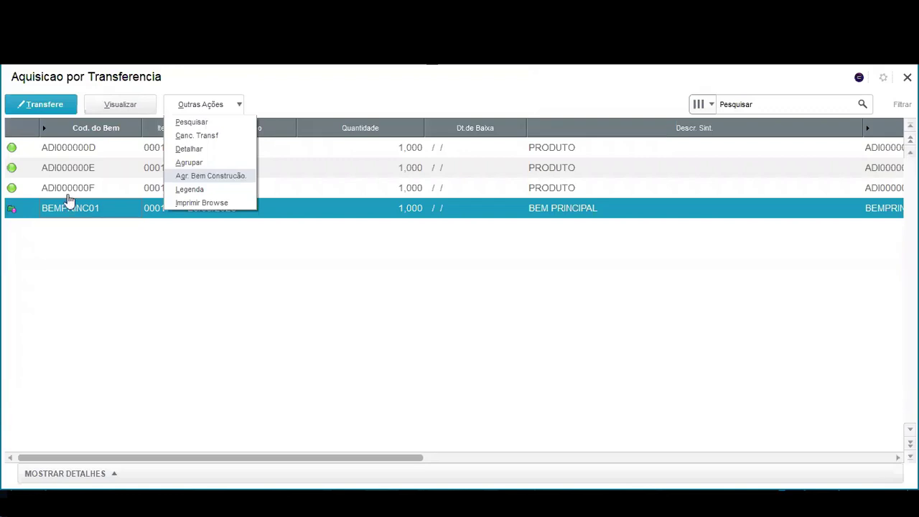
pyautogui.click(195, 176)
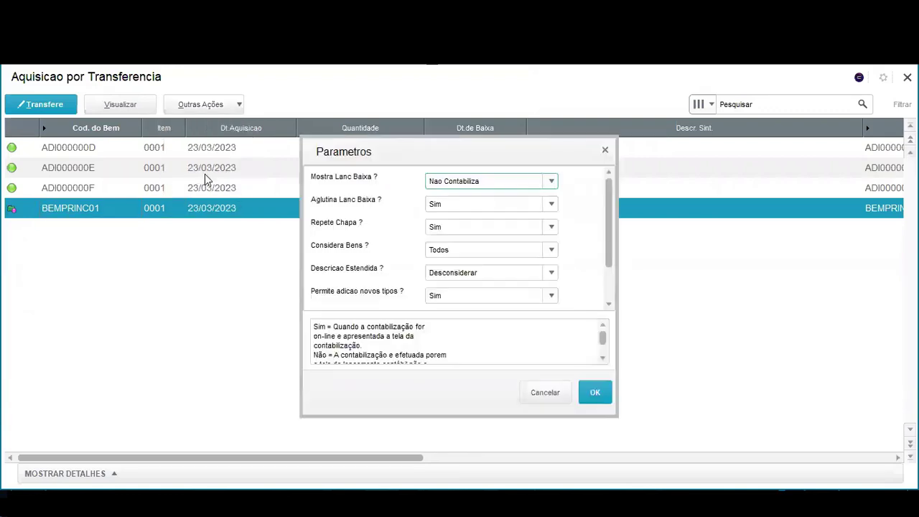
pyautogui.moveTo(608, 200); pyautogui.dragTo(595, 180)
pyautogui.click(595, 392)
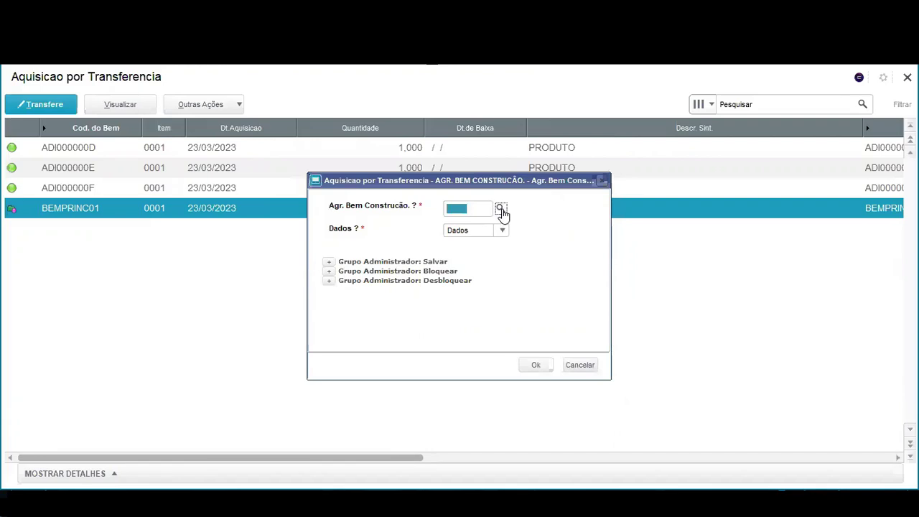
# - Choose BEMPRINC01 as the construction asset with the Dados option, and confirm components ADI000000D, ADI000000E and ADI000000F for transfer
pyautogui.click(500, 209)
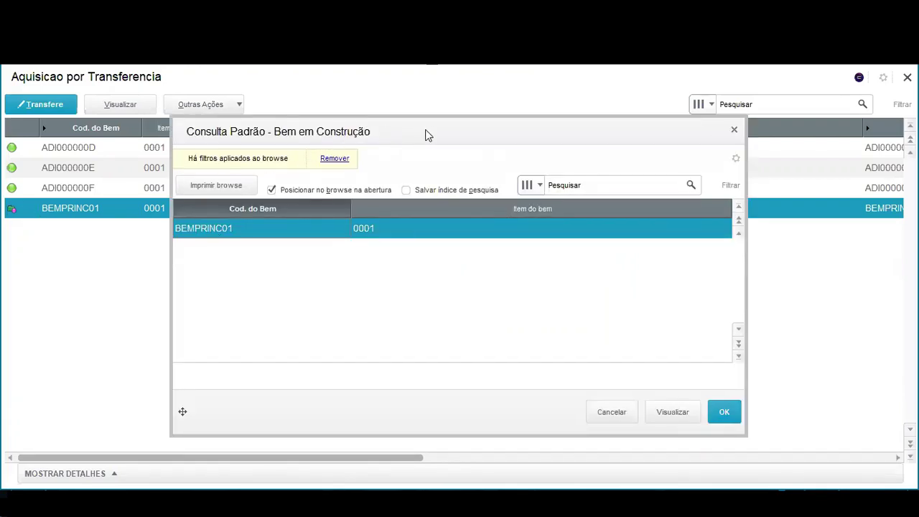
pyautogui.moveTo(426, 136); pyautogui.dragTo(482, 127)
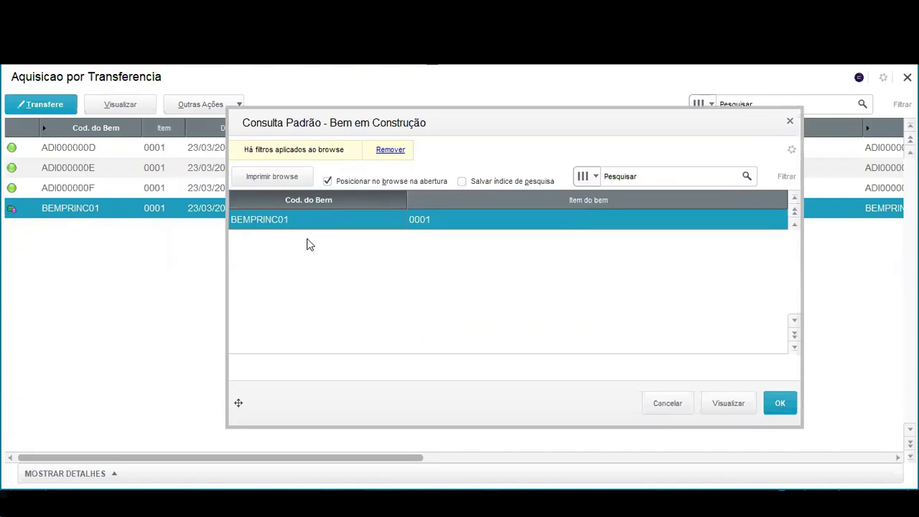
pyautogui.click(777, 405)
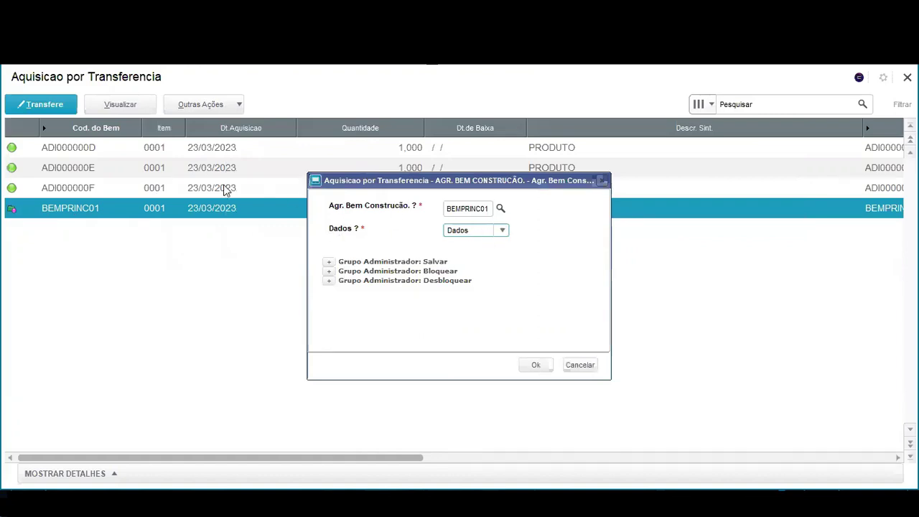
pyautogui.click(521, 367)
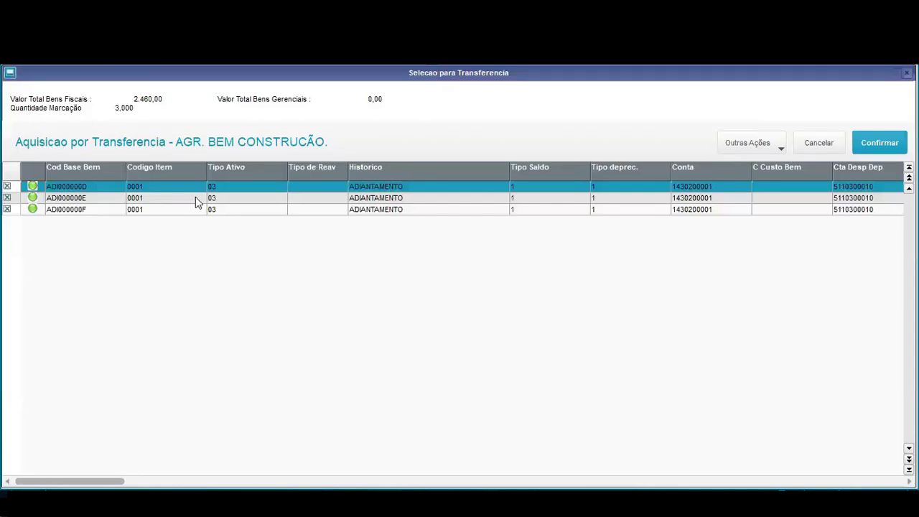
pyautogui.click(880, 143)
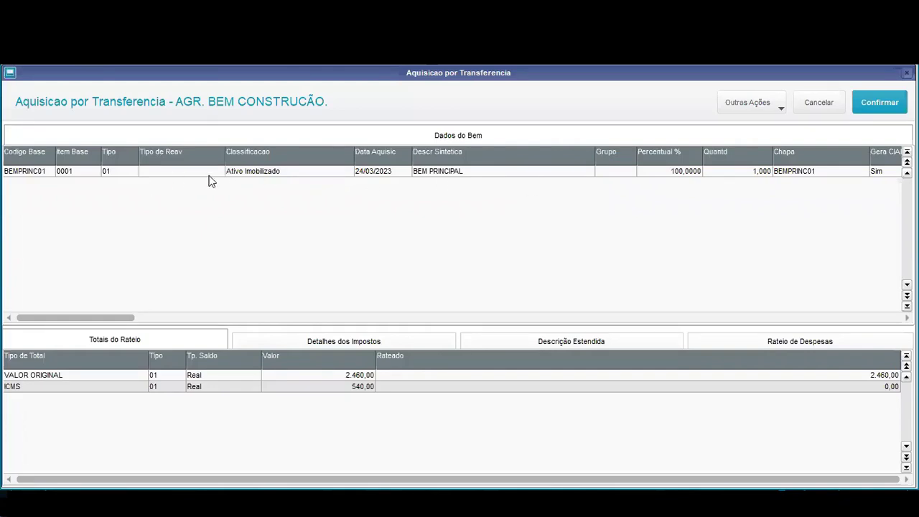
# - Set the group of the resulting asset BEMPRINC01 to 0001
pyautogui.doubleClick(604, 176)
pyautogui.click(629, 172)
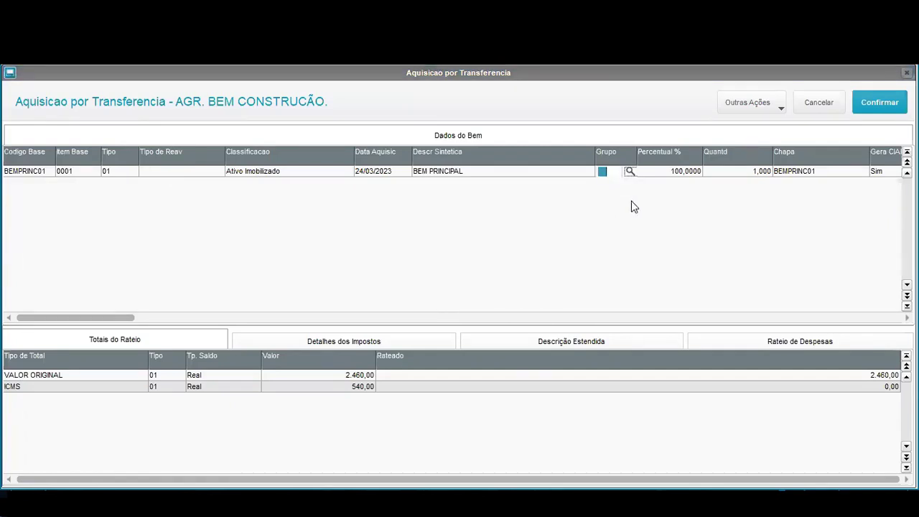
pyautogui.doubleClick(372, 230)
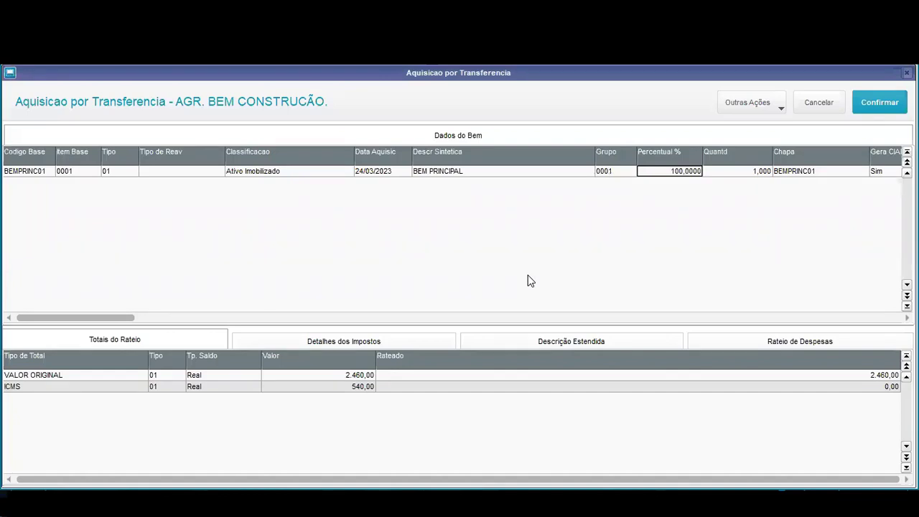
# - Review the remaining fields of the BEMPRINC01 row, including the CIAP, ICMS and PIS data
pyautogui.press('Right')
pyautogui.press('Right')
pyautogui.press('Right')
pyautogui.press('Right')
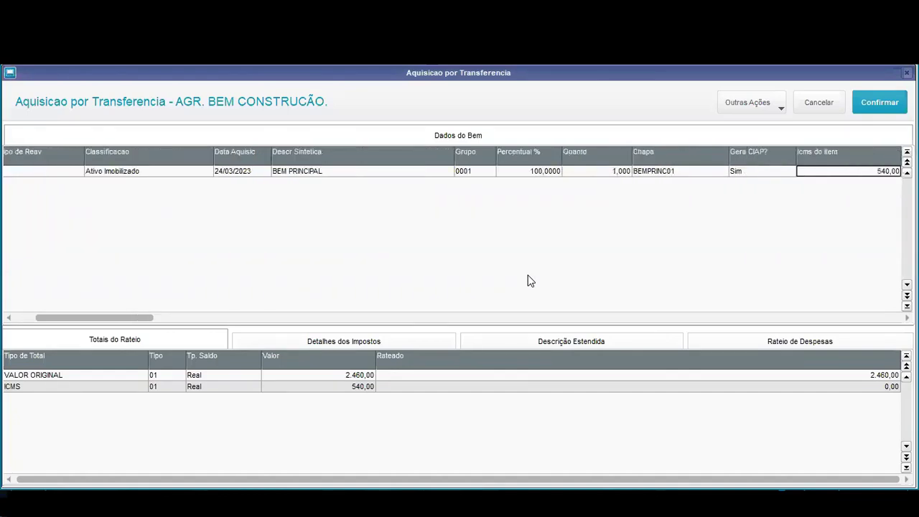
pyautogui.press('Right')
pyautogui.press('Right')
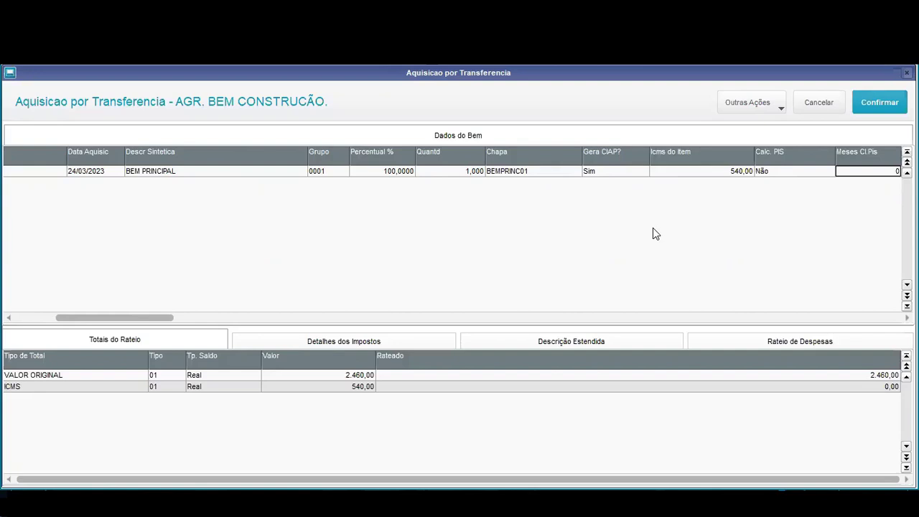
pyautogui.press('Return')
pyautogui.moveTo(424, 318); pyautogui.dragTo(52, 323)
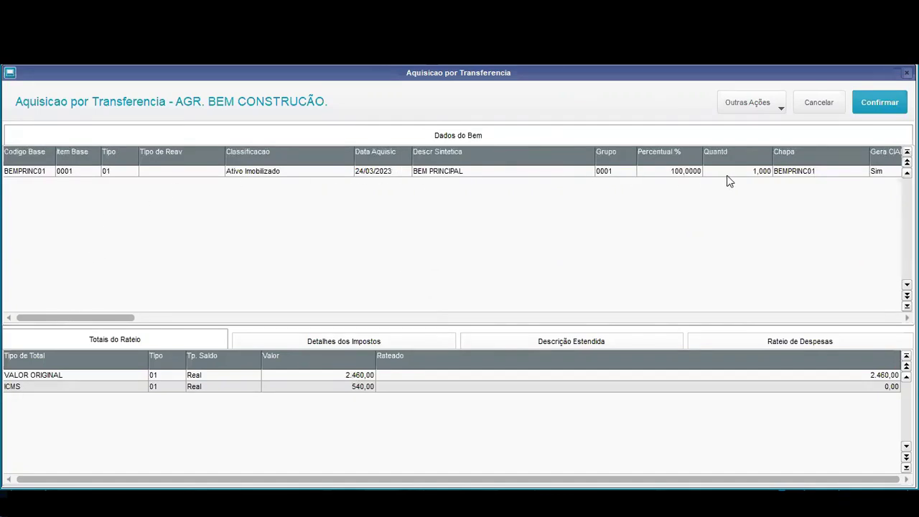
# - Confirm the acquisition by transfer that groups the component assets into BEMPRINC01
pyautogui.click(879, 102)
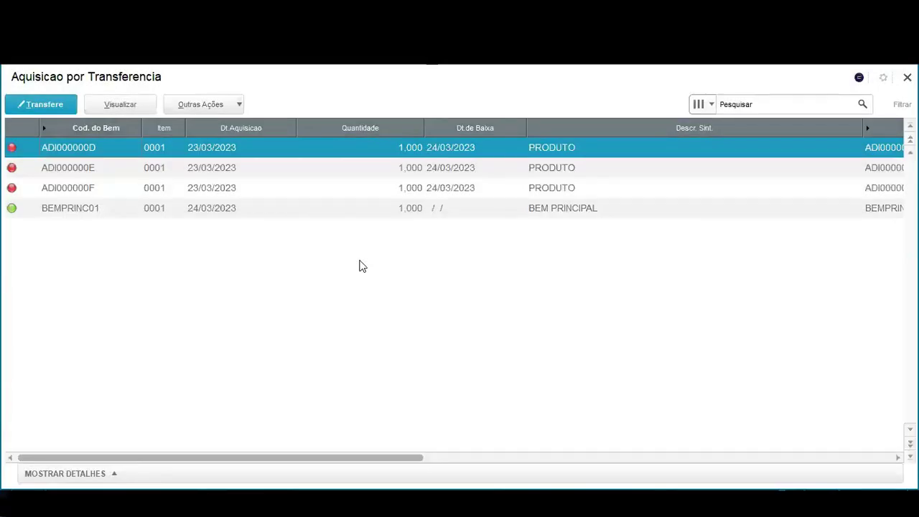
# - Consult the status legend to interpret the colour markers of the component assets and BEMPRINC01, then close it
pyautogui.click(56, 190)
pyautogui.click(50, 208)
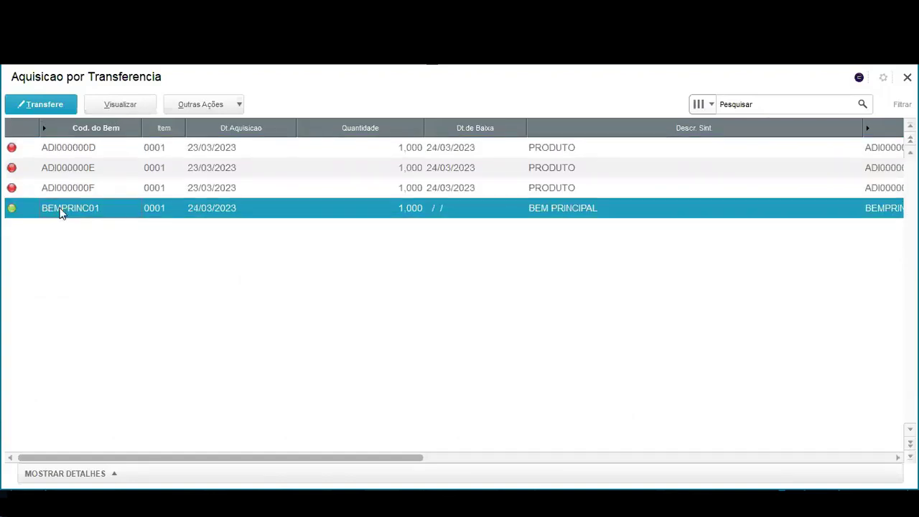
pyautogui.click(186, 106)
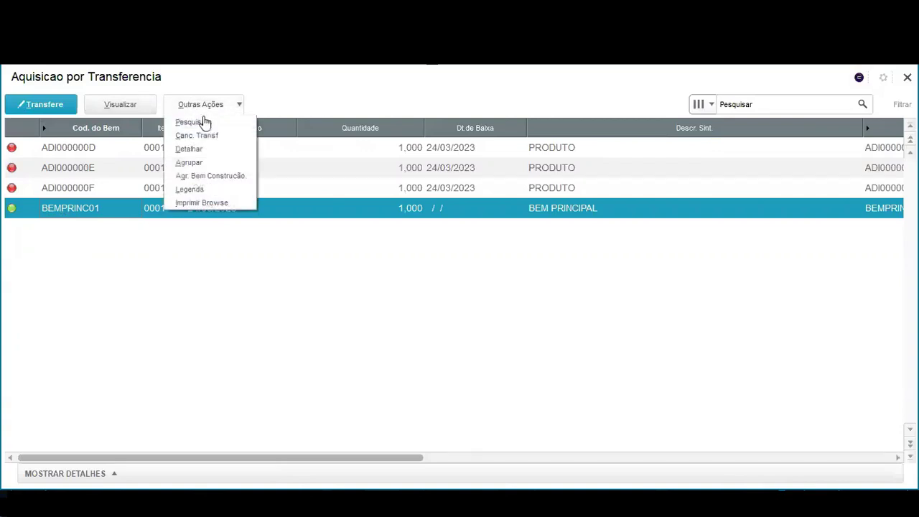
pyautogui.click(191, 190)
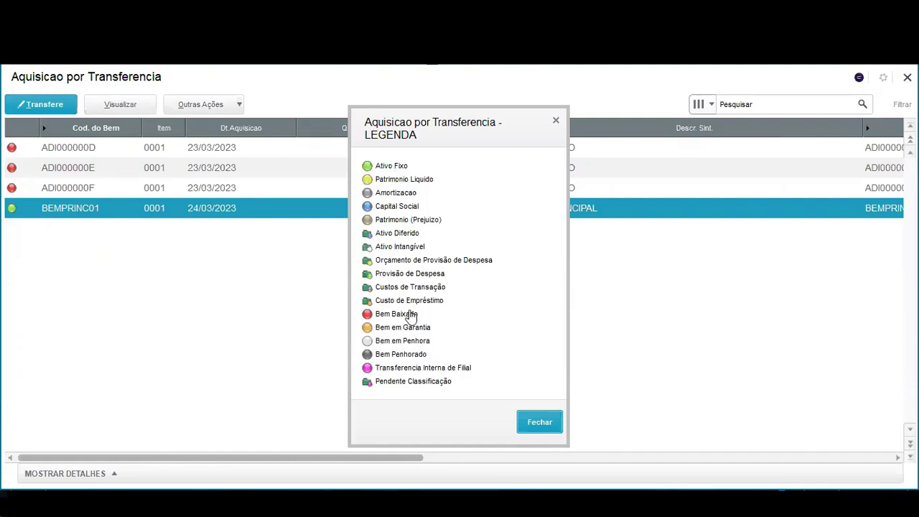
pyautogui.click(543, 425)
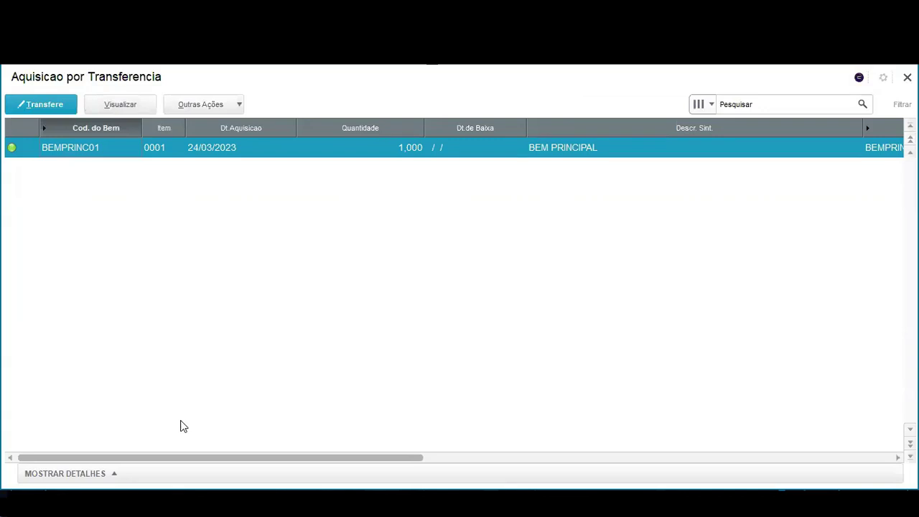
# - Examine the BEMPRINC01 asset record, including its CIAP code, item ICMS, invoice data and the balances and values row
pyautogui.scroll(-2, 164, 247)
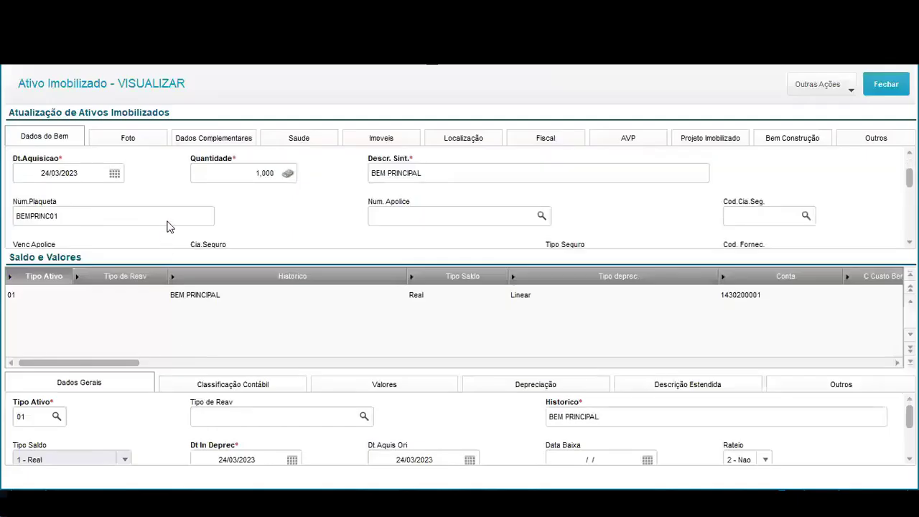
pyautogui.scroll(-2, 166, 226)
pyautogui.click(40, 226)
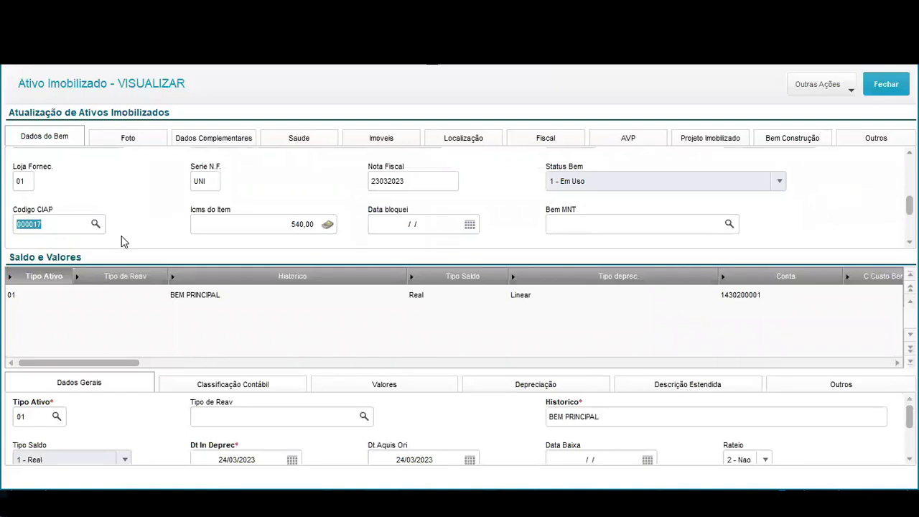
pyautogui.scroll(5, 122, 241)
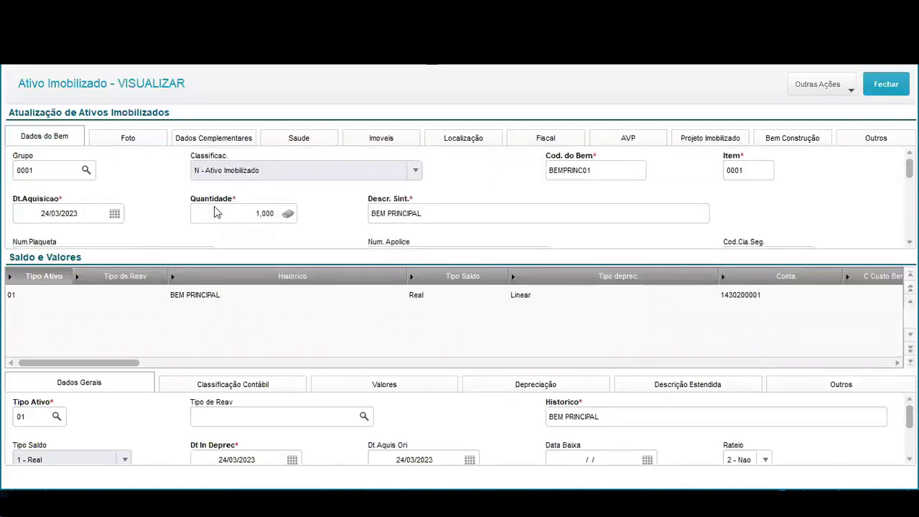
pyautogui.scroll(-4, 125, 212)
pyautogui.scroll(-1, 123, 211)
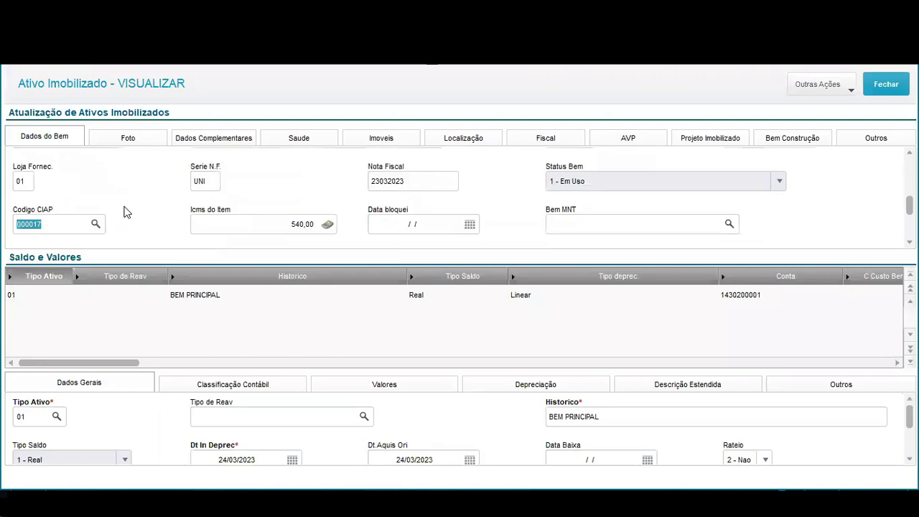
pyautogui.click(267, 225)
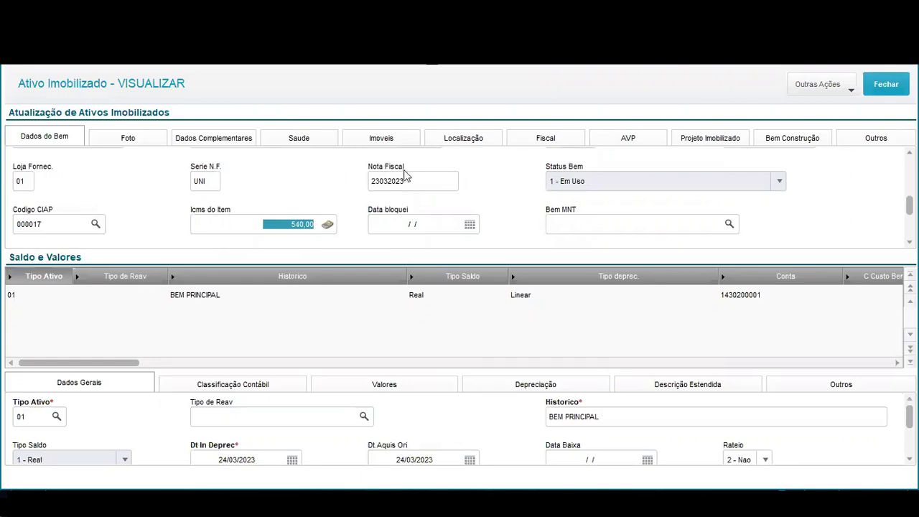
pyautogui.scroll(5, 387, 244)
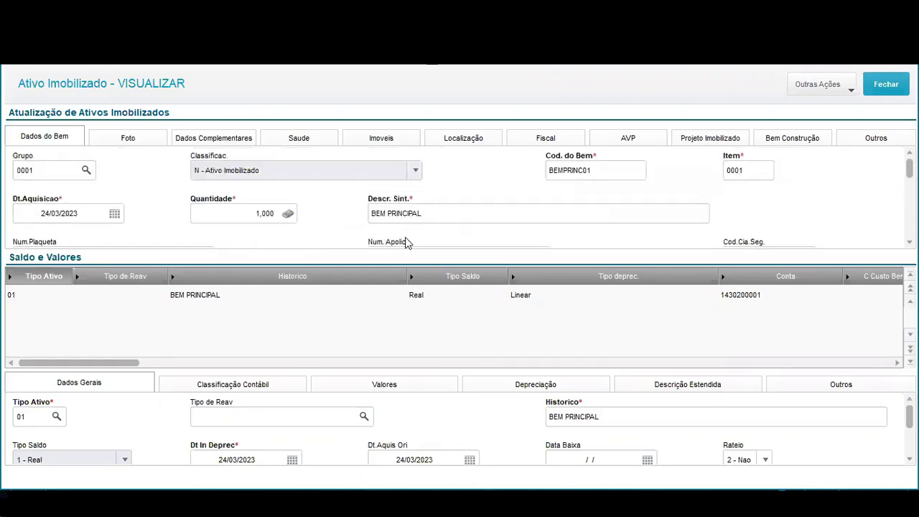
pyautogui.moveTo(137, 363); pyautogui.dragTo(215, 366)
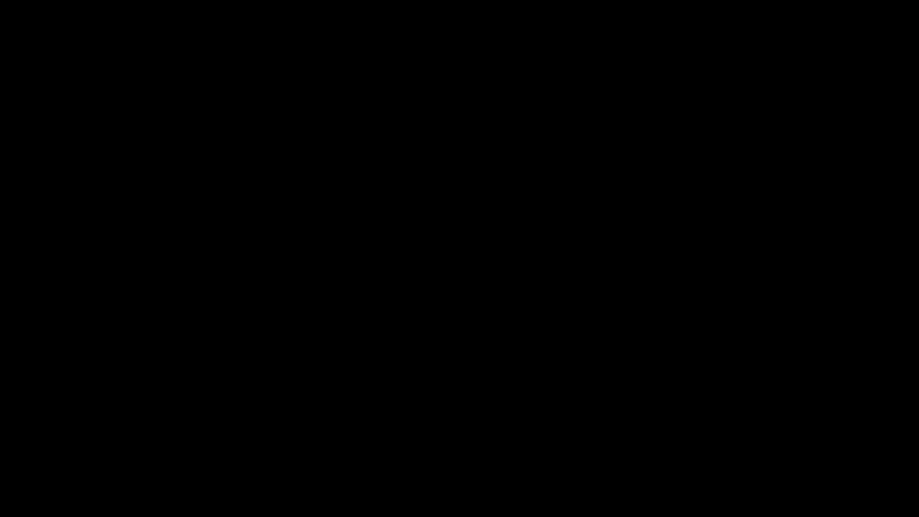